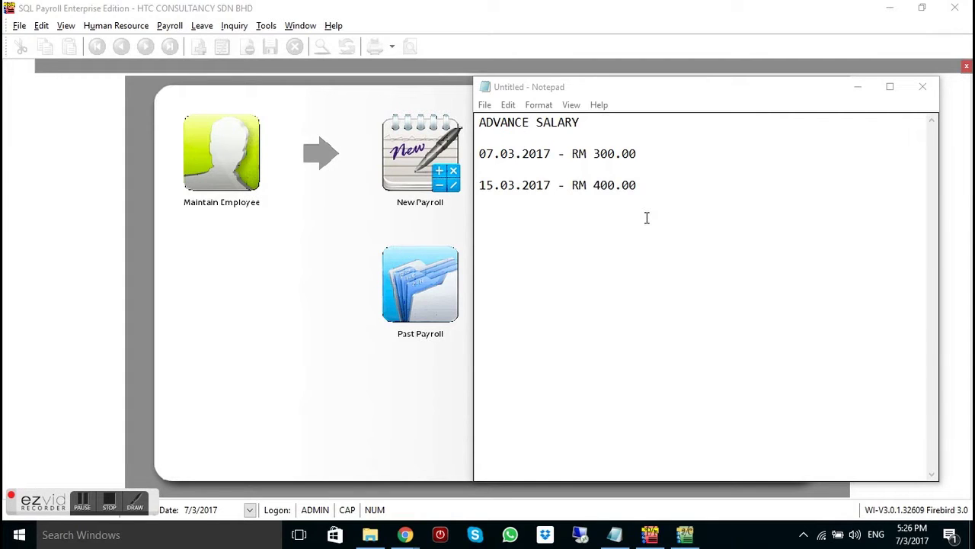
Minimize the Notepad advance notes (RM 300.00, RM 400.00) to reveal the SQL Payroll dashboard
left_click(860, 87)
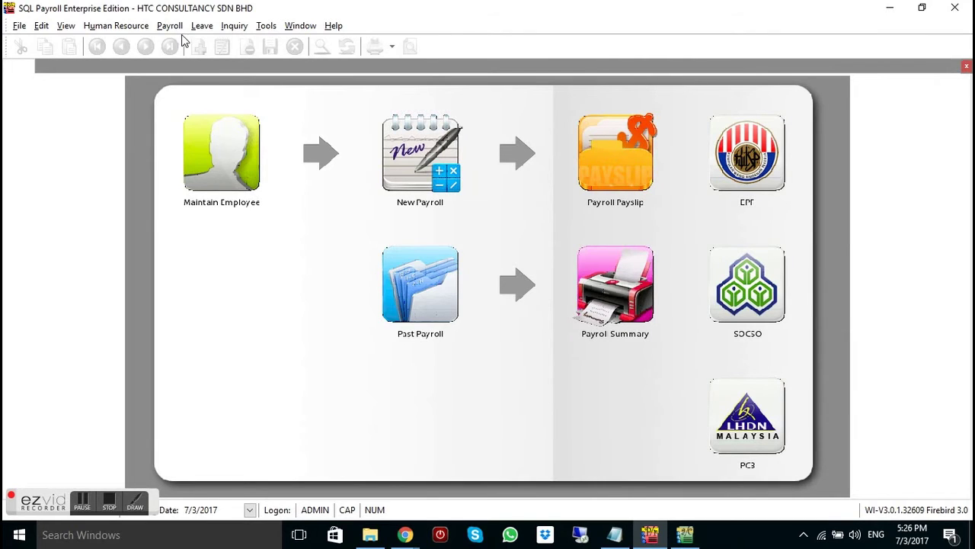
Open the March 2017 pending Advance Paid transactions and add a new entry
left_click(180, 29)
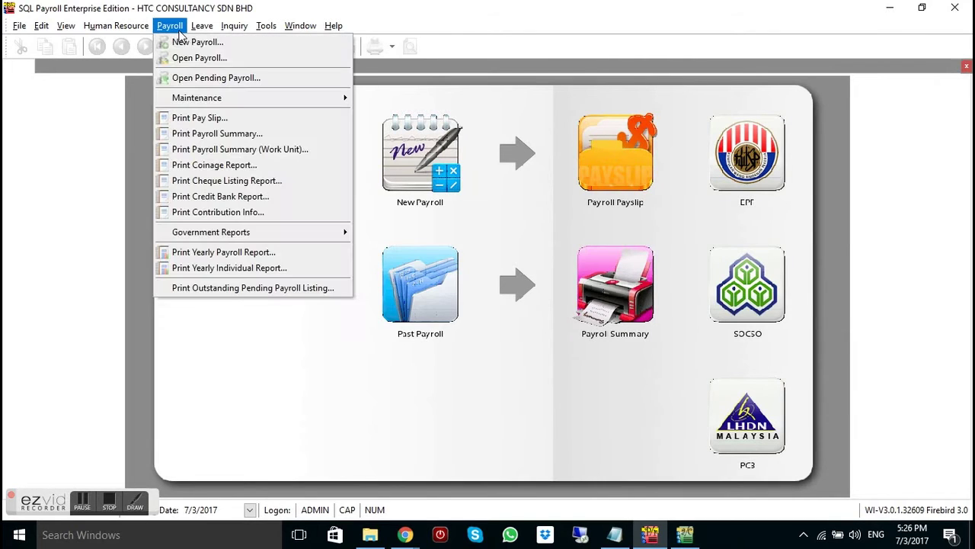
left_click(221, 79)
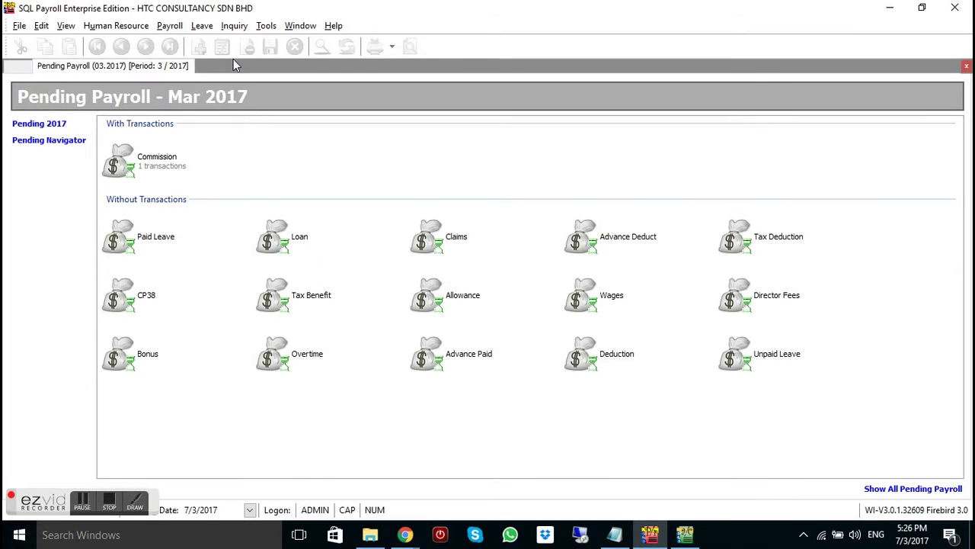
left_click(472, 361)
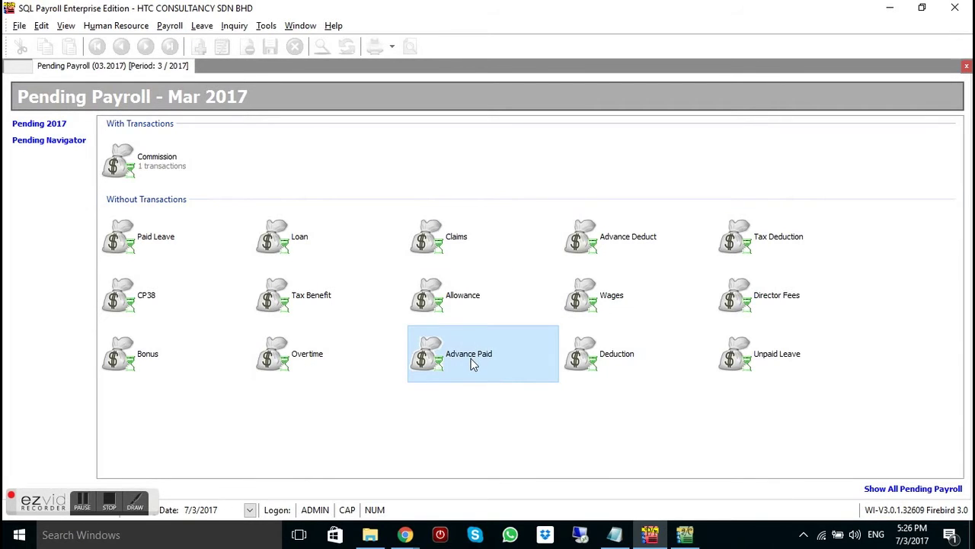
double_click(472, 363)
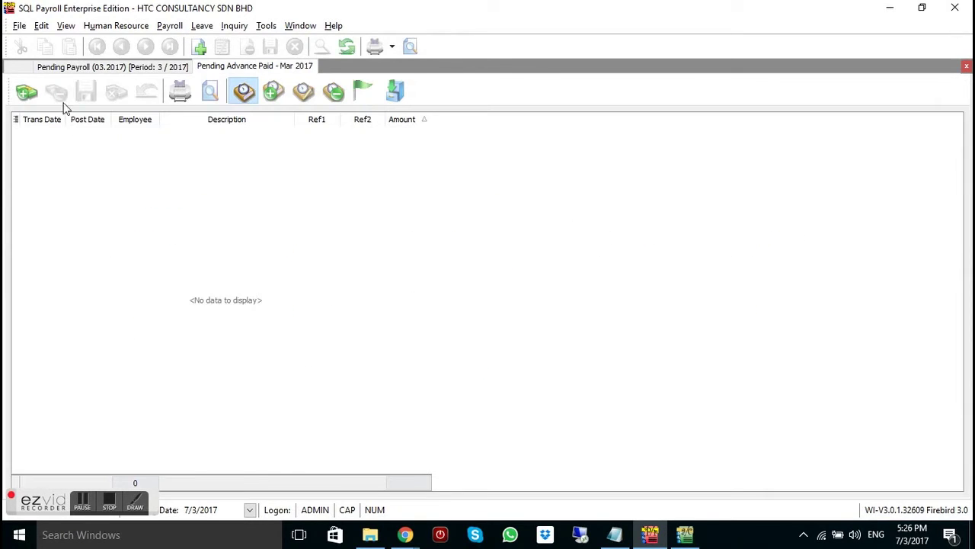
left_click(32, 92)
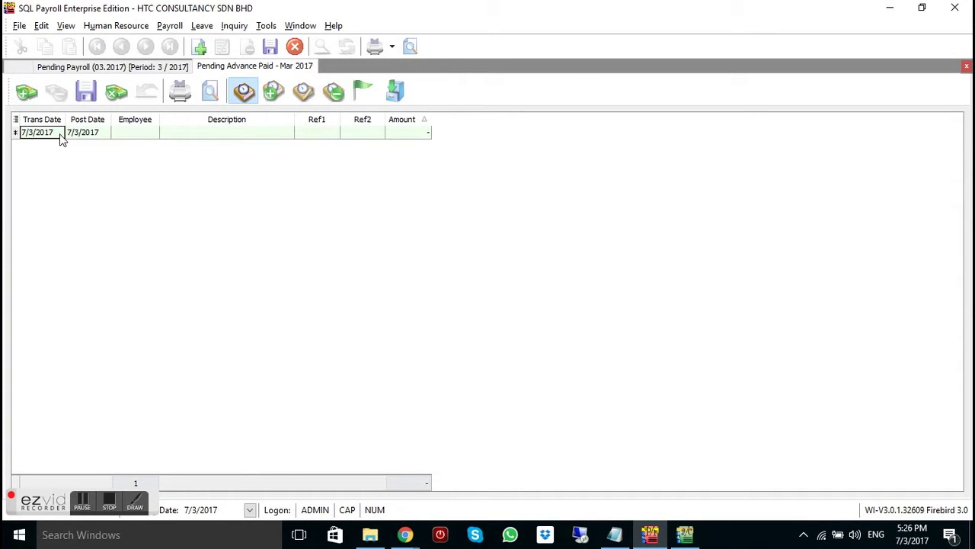
Select employee M0001 for the new advance entry
left_click(129, 135)
left_click(152, 133)
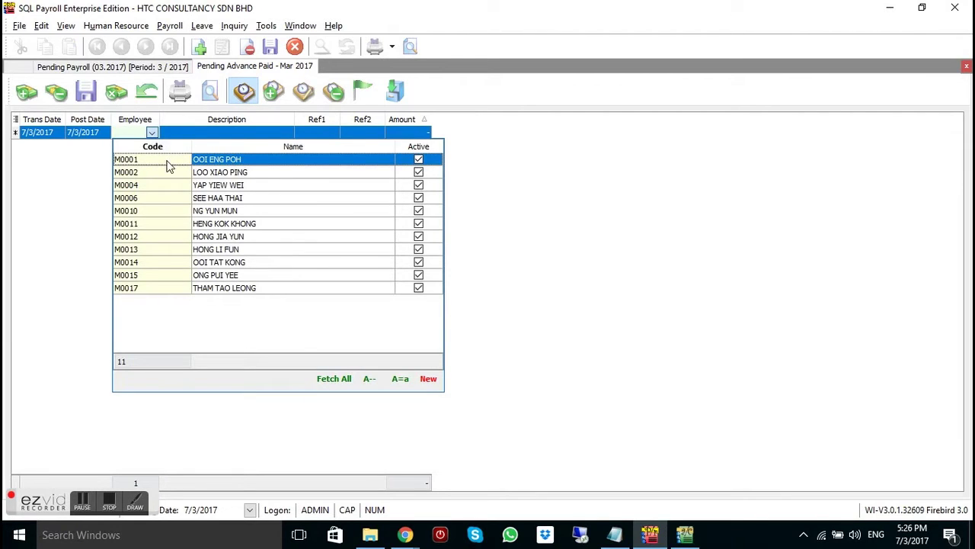
left_click(167, 158)
left_click(179, 131)
Enter description 'Advance Salary' and amount 300.00, then save the entry
type("A")
key("Caps_Lock")
type("dvance")
key("Caps_Lock")
type("SALA")
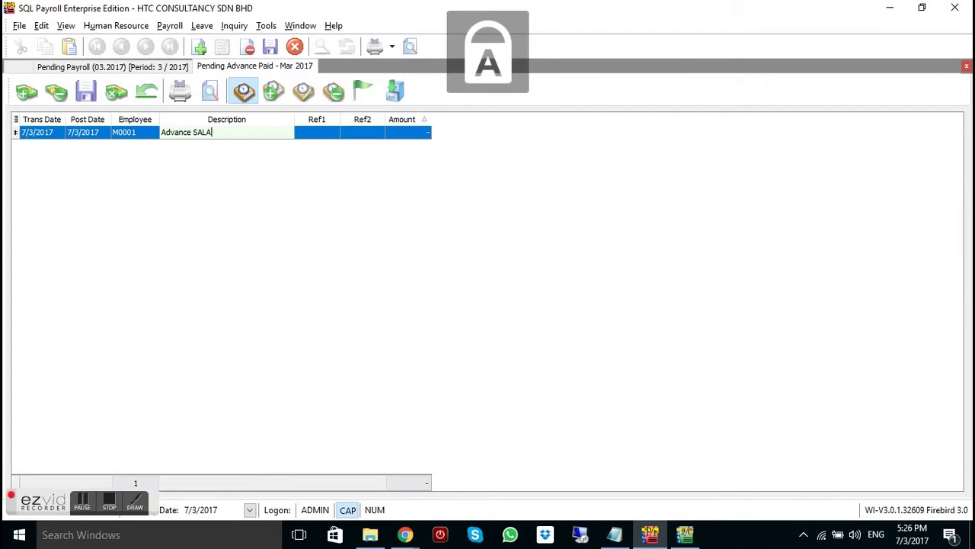
type("RY")
key("BackSpace")
key("BackSpace")
key("Caps_Lock")
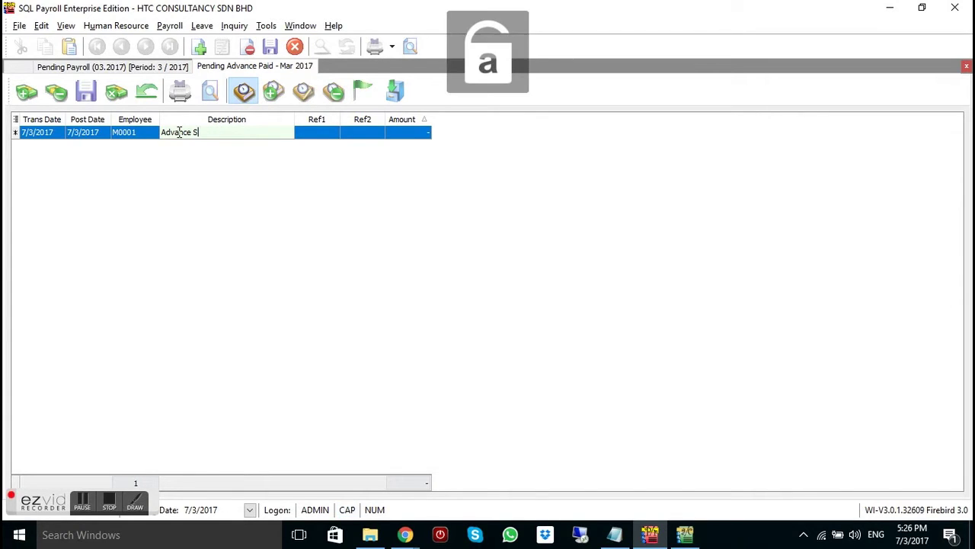
type("alary")
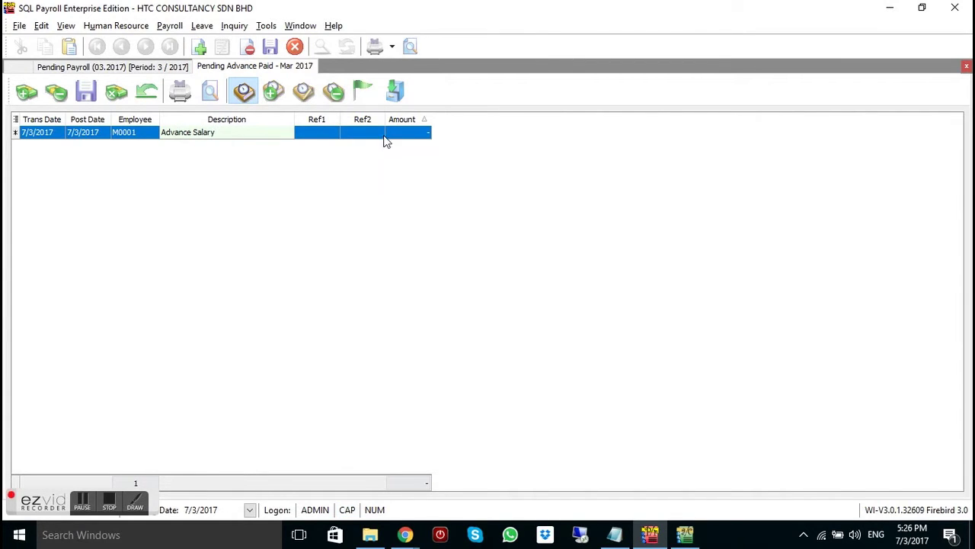
left_click(391, 134)
type("300")
key("ctrl+s")
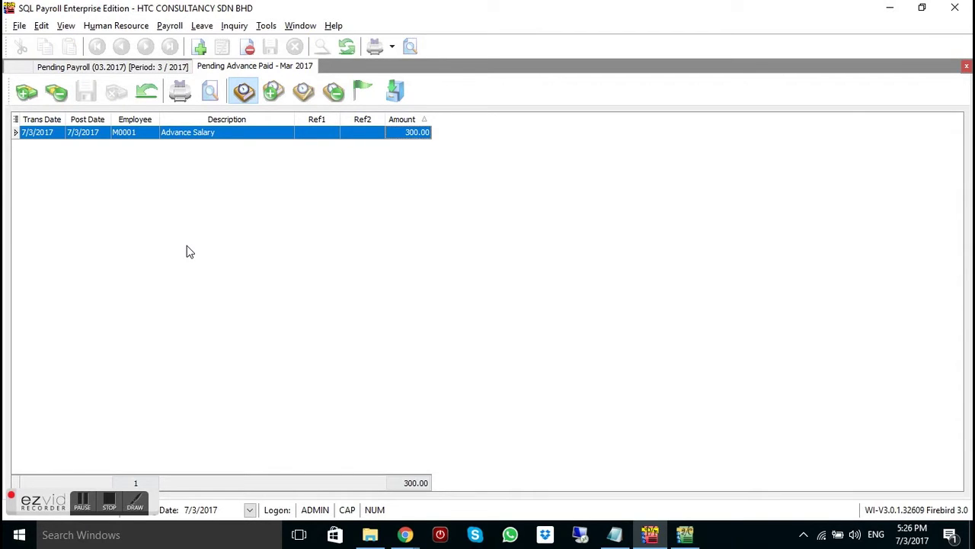
Process a new Ad Hoc payroll for 03/2017 from pending Advance Paid transactions
left_click(172, 26)
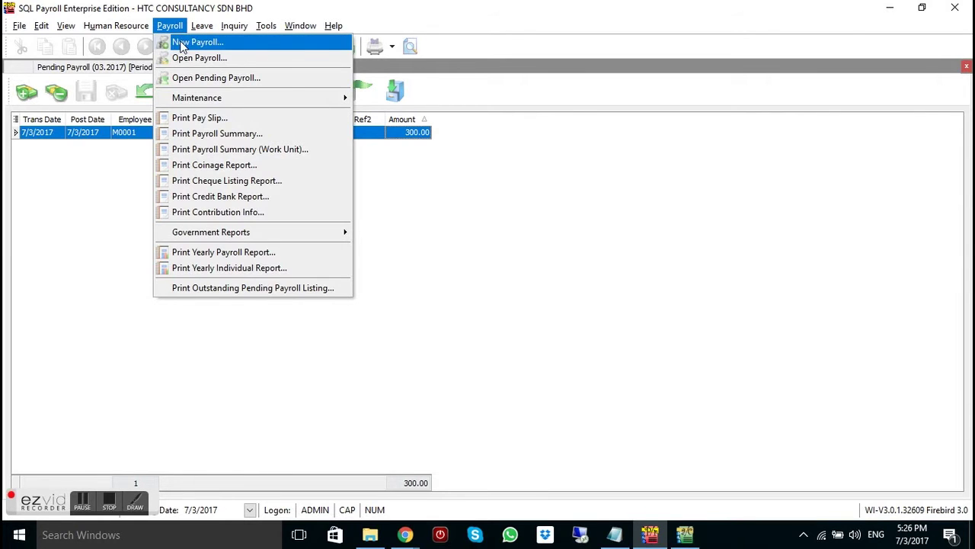
left_click(183, 46)
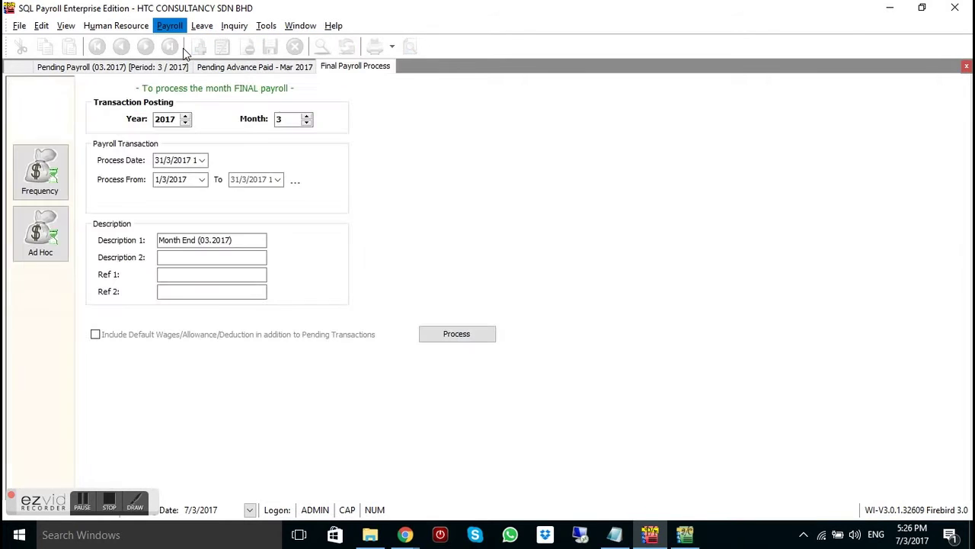
left_click(55, 218)
left_click(160, 291)
left_click(573, 363)
left_click(543, 421)
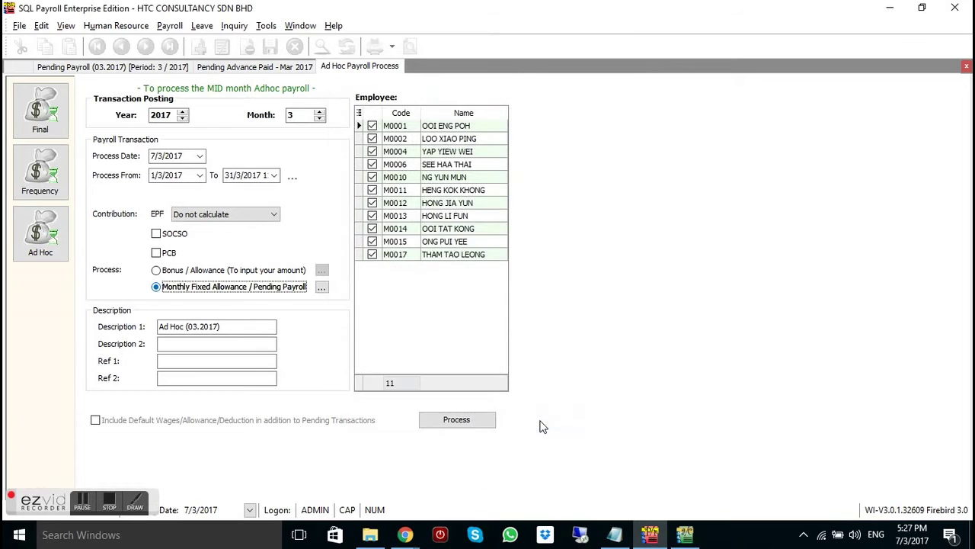
left_click(478, 422)
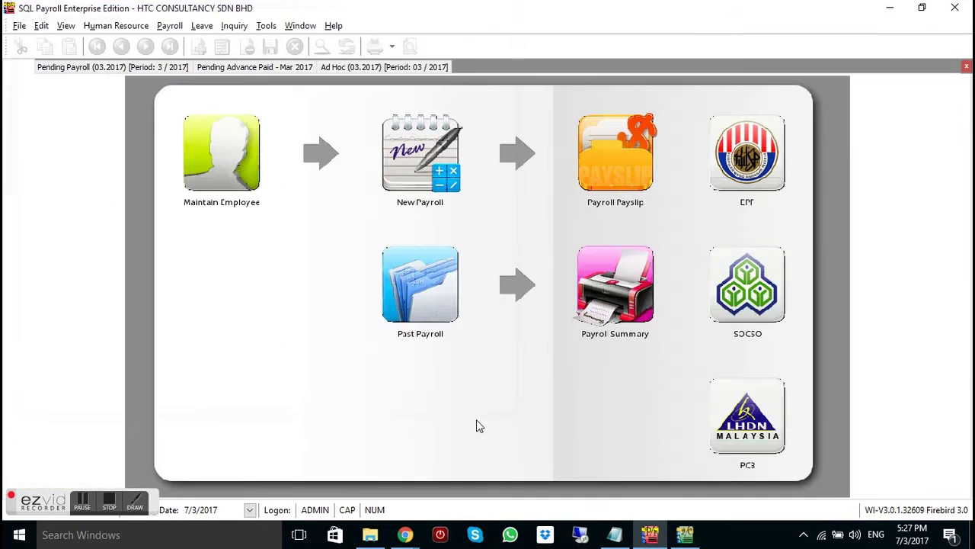
Open M0001's pay in the Ad Hoc (03.2017) payroll and save it
left_click(450, 71)
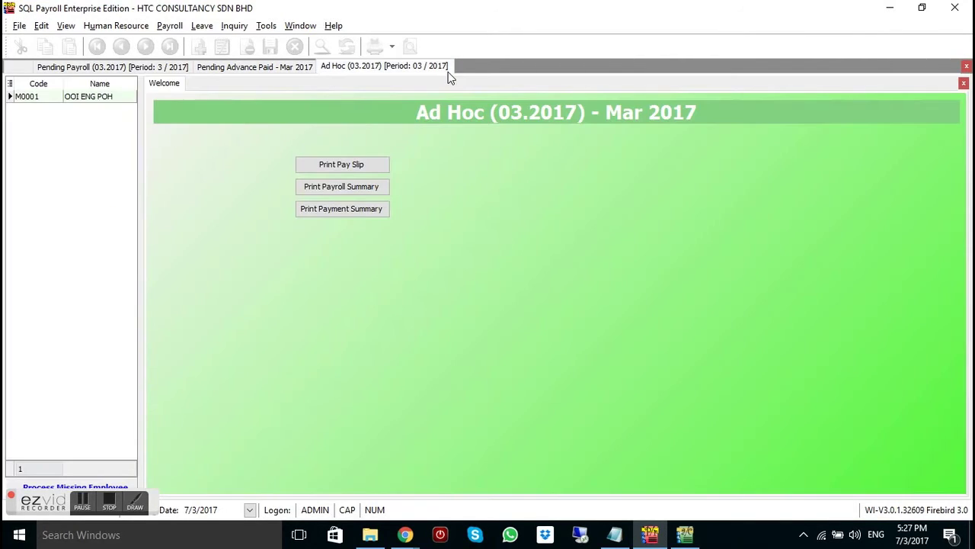
left_click(118, 98)
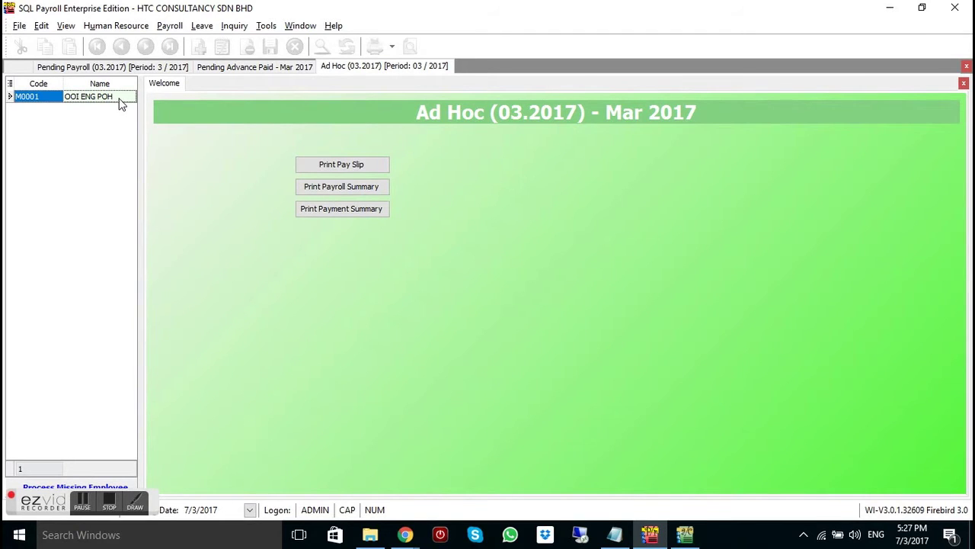
double_click(118, 99)
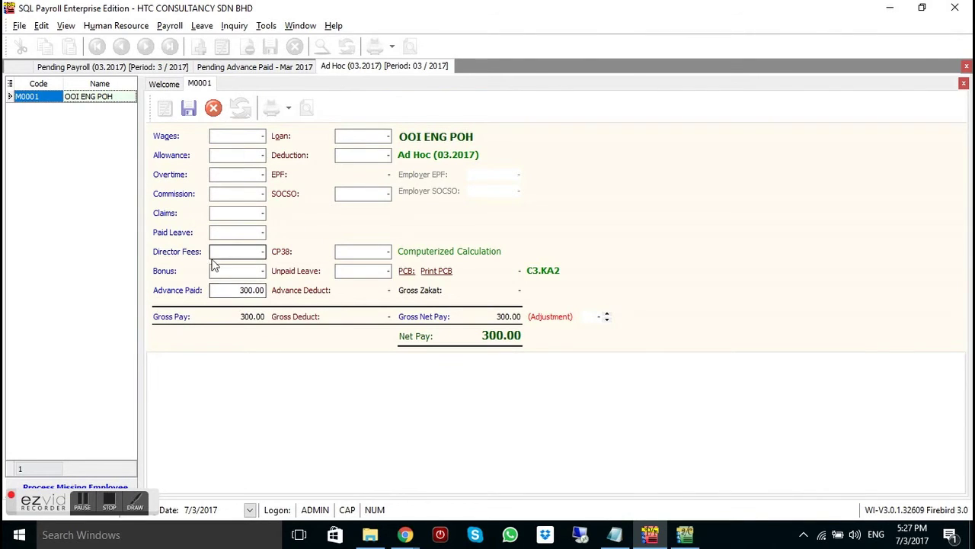
left_click(190, 110)
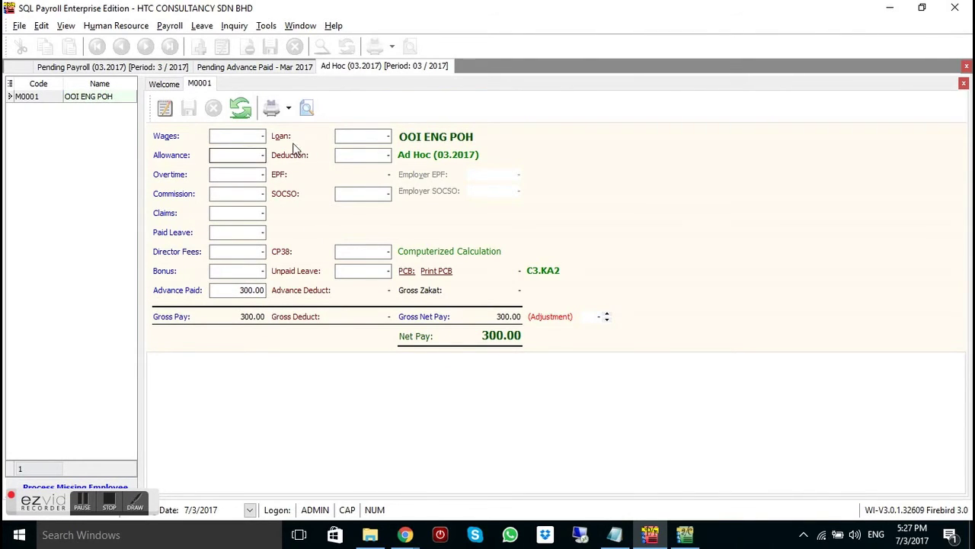
Preview M0001's PR.Payslip2A.Report payslip showing Nett Pay 300.00, then close it and the Ad Hoc payroll
left_click(308, 110)
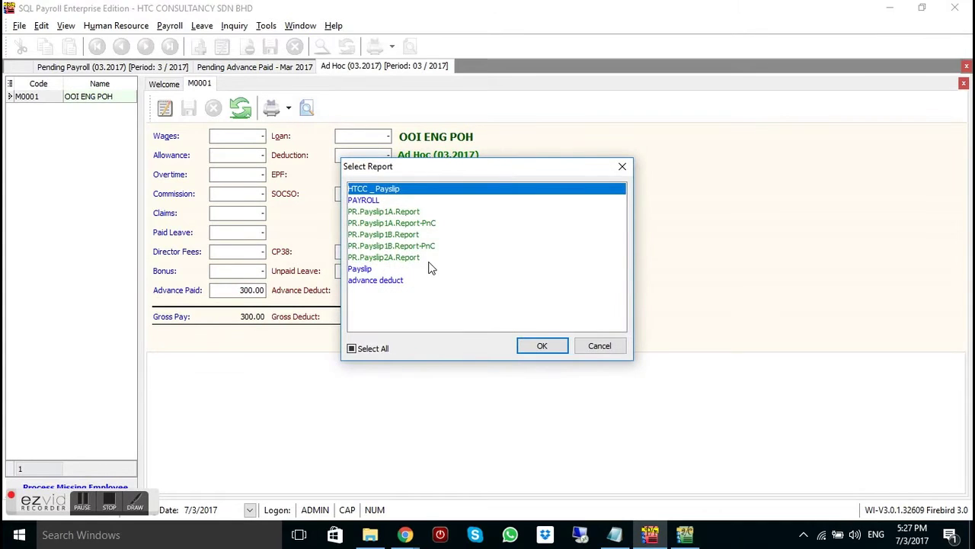
left_click(430, 259)
double_click(431, 259)
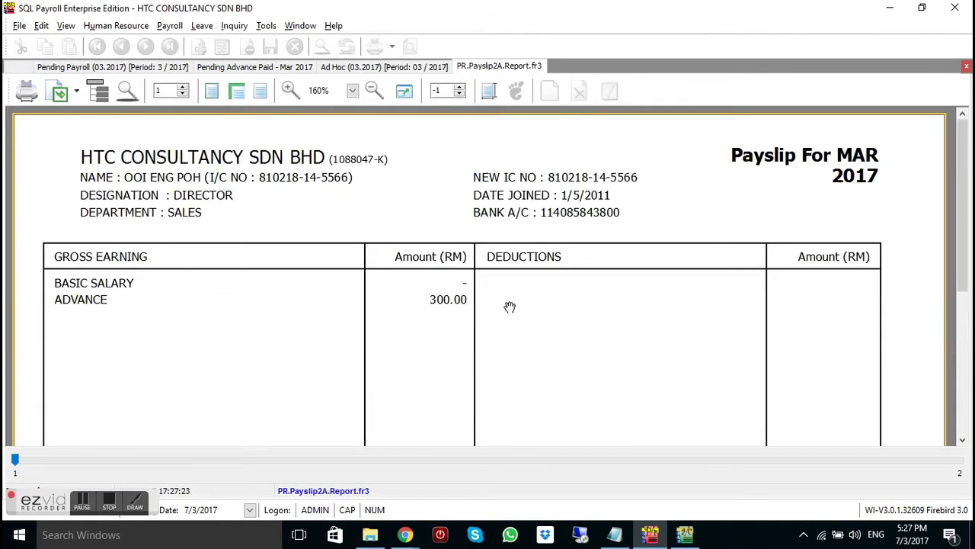
scroll(509, 307, "down", 5)
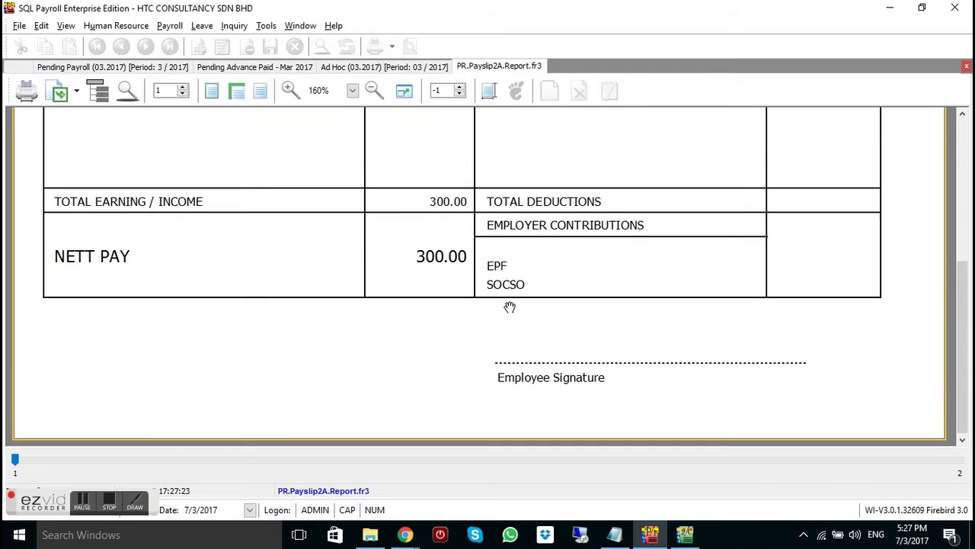
left_click(965, 67)
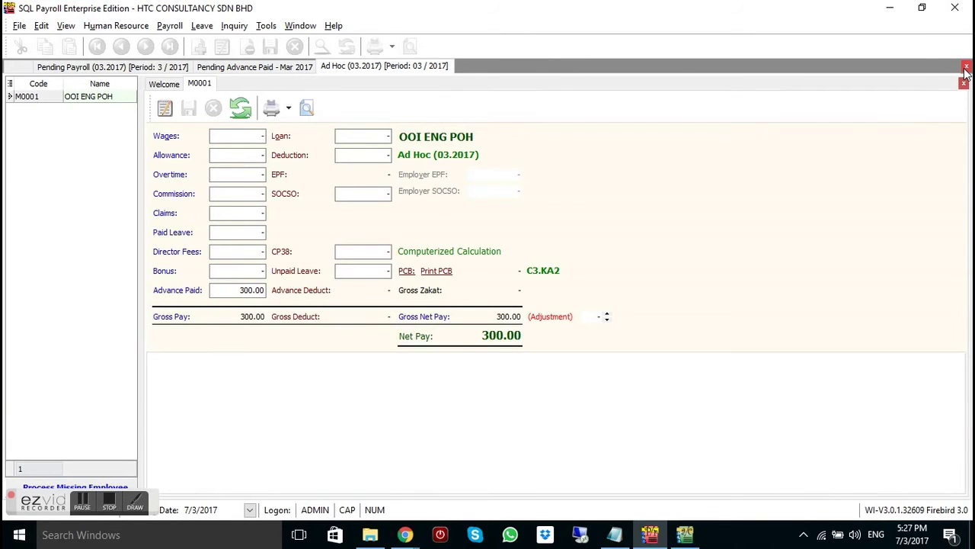
left_click(965, 67)
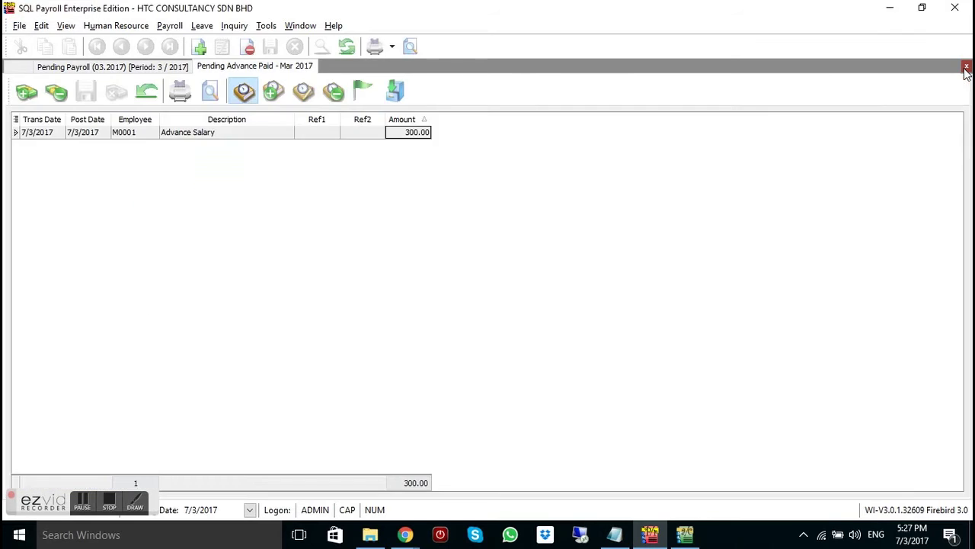
Add a new pending Advance Paid entry with transaction and post dates of 15/3/2017
left_click(965, 67)
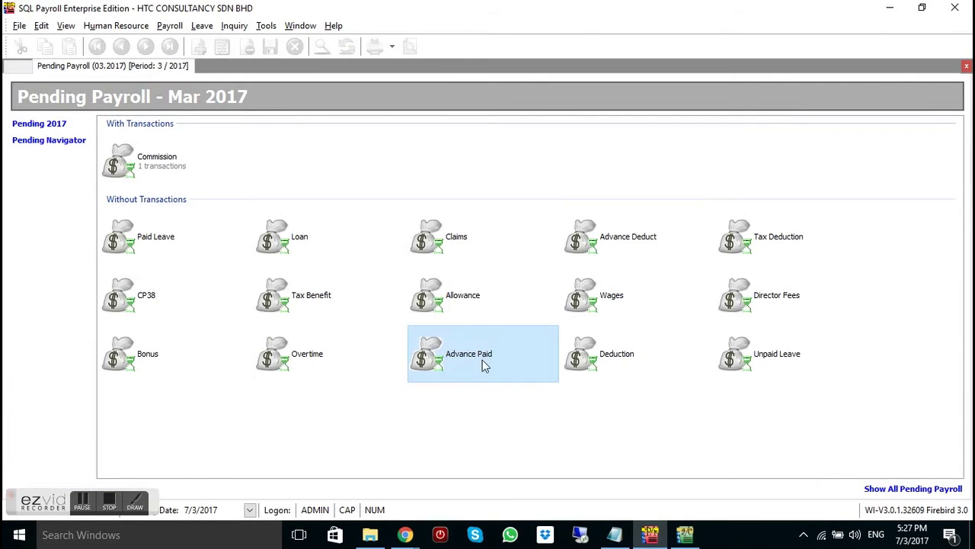
left_click(506, 351)
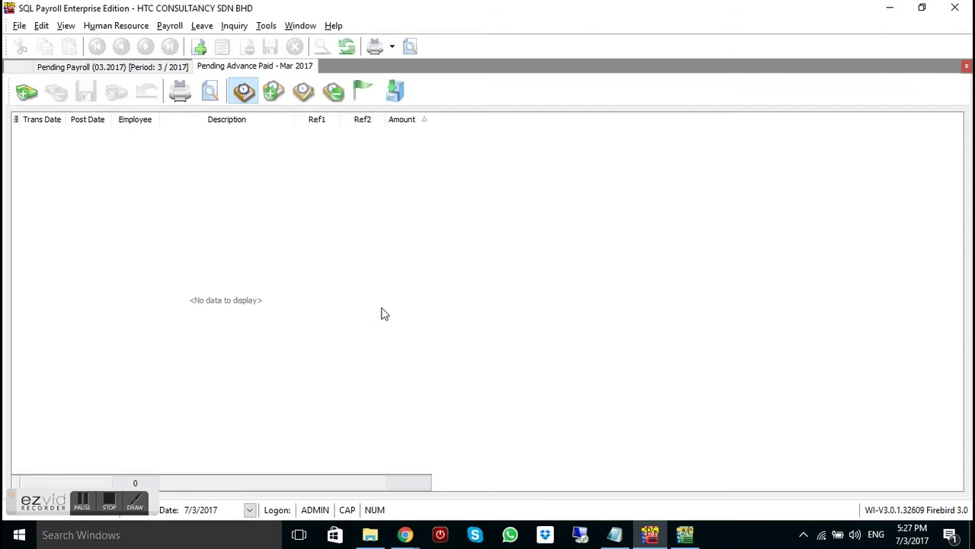
left_click(27, 92)
left_click(38, 133)
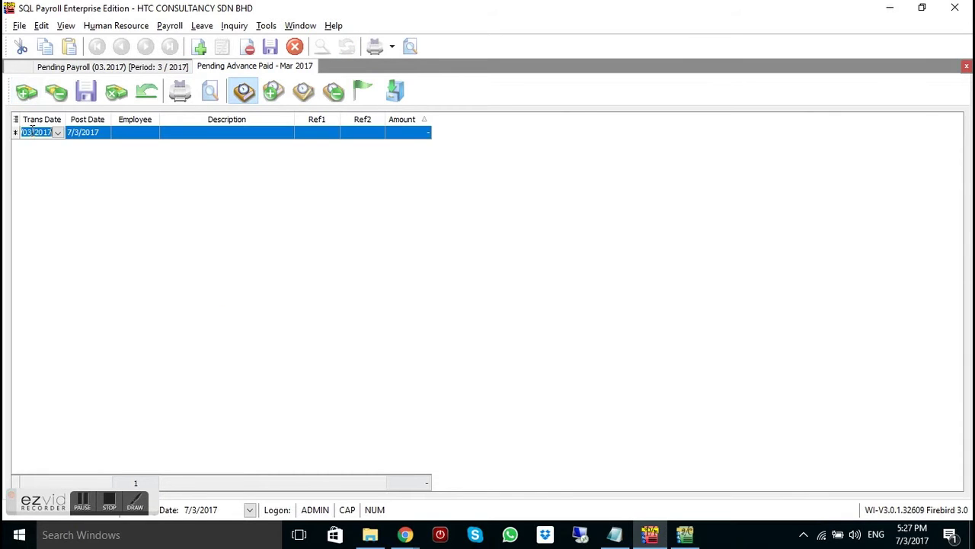
key("Left")
type("15")
key("Return")
left_click(86, 134)
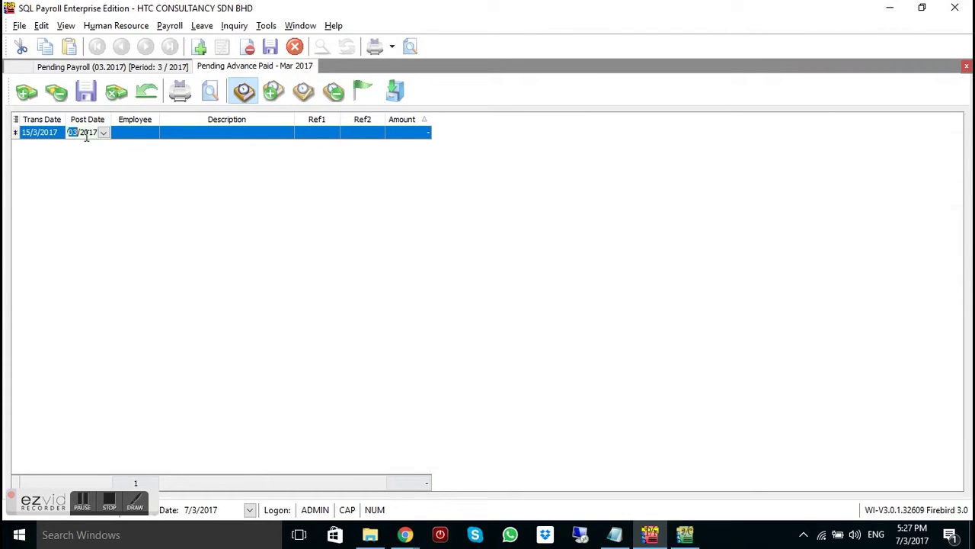
key("Left")
type("15")
Assign the entry to employee M0001 with description 'Advance Salary'
left_click(153, 136)
left_click(154, 136)
left_click(170, 158)
left_click(188, 134)
key("Caps_Lock")
type("A")
key("Caps_Lock")
type("dvance")
key("Caps_Lock")
type("S")
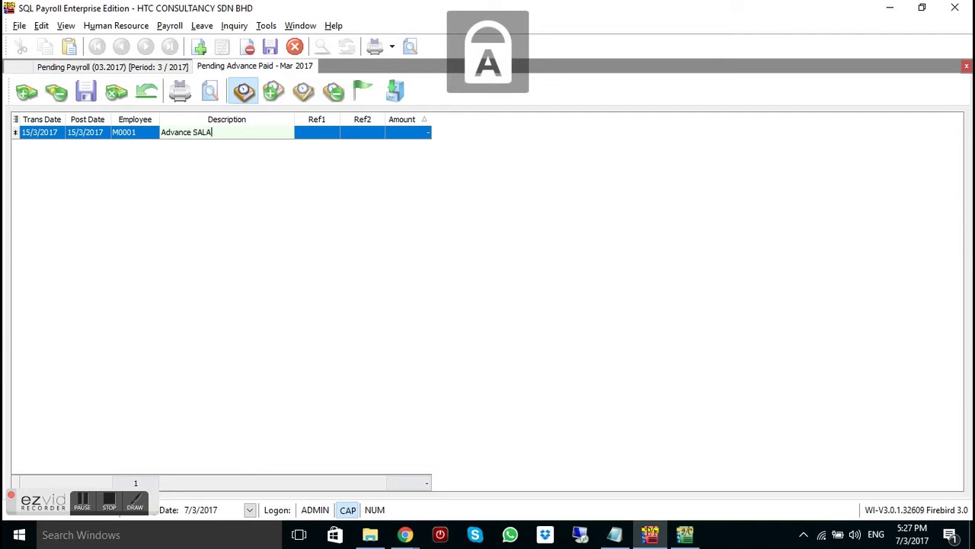
key("BackSpace")
key("BackSpace")
key("Caps_Lock")
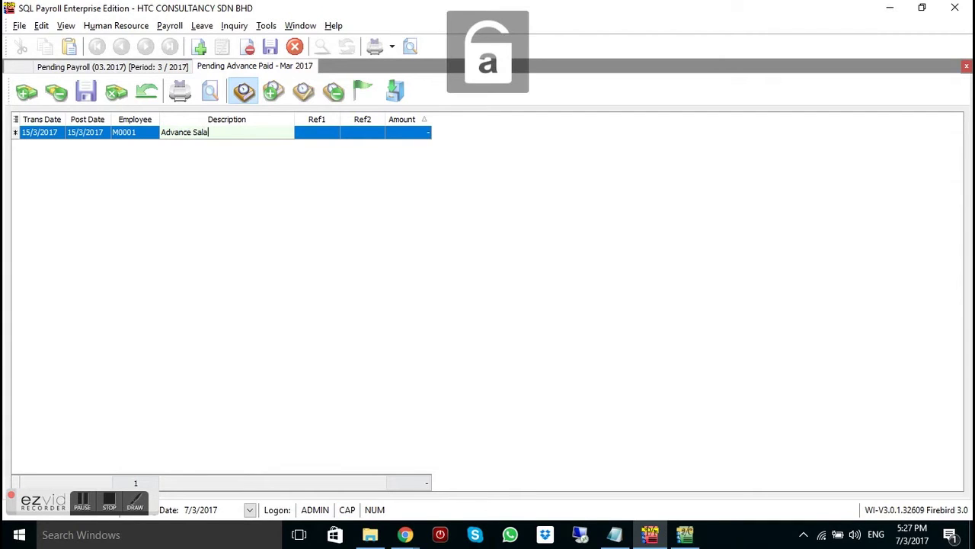
type("alary")
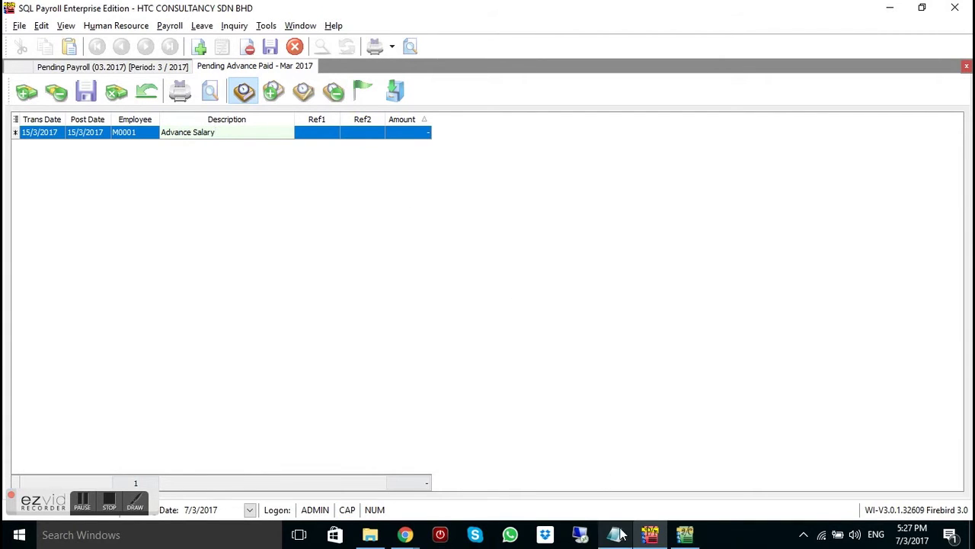
Check the Notepad notes, enter the 400.00 amount, and save the entry
left_click(616, 534)
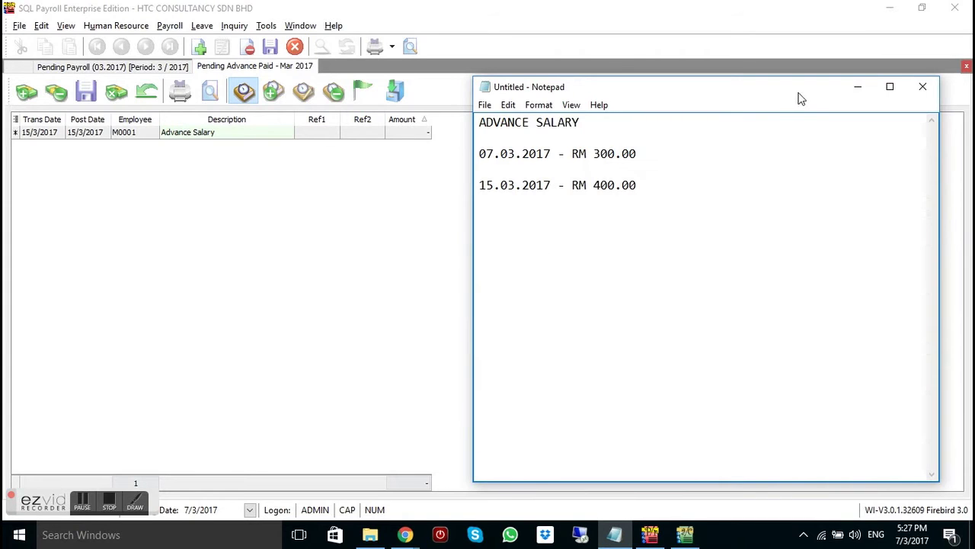
left_click(858, 86)
left_click(417, 132)
type("400")
key("Return")
left_click(87, 94)
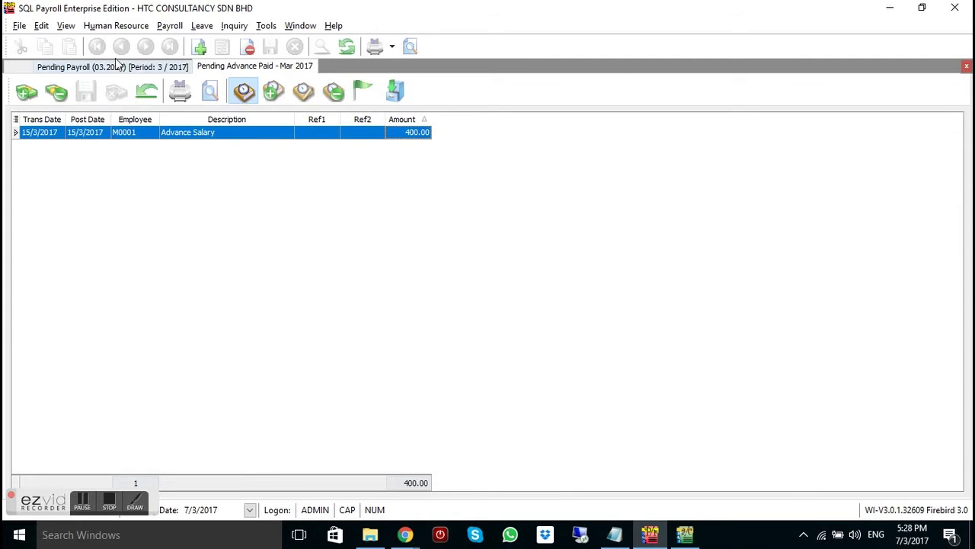
left_click(170, 25)
Set up a new Ad Hoc payroll processing pending Advance Paid transactions
left_click(191, 43)
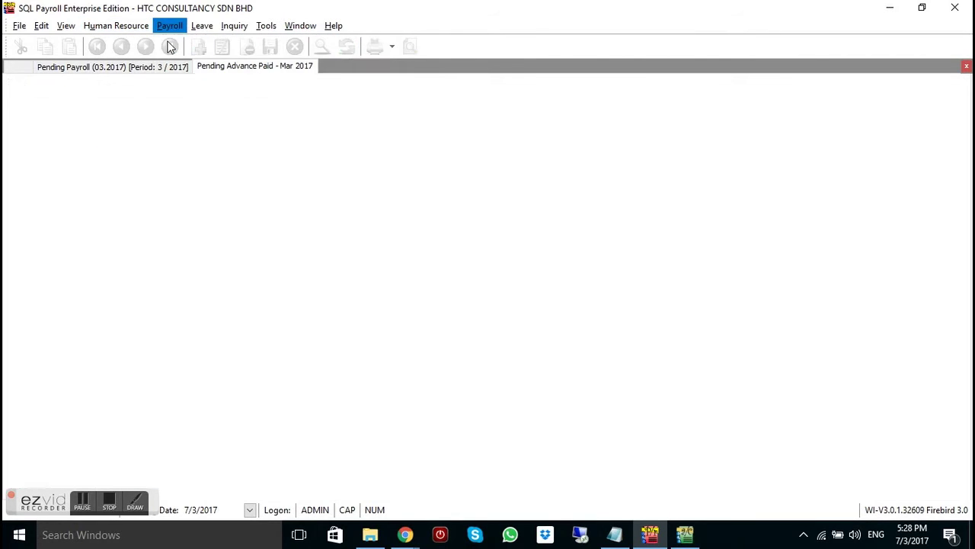
left_click(40, 235)
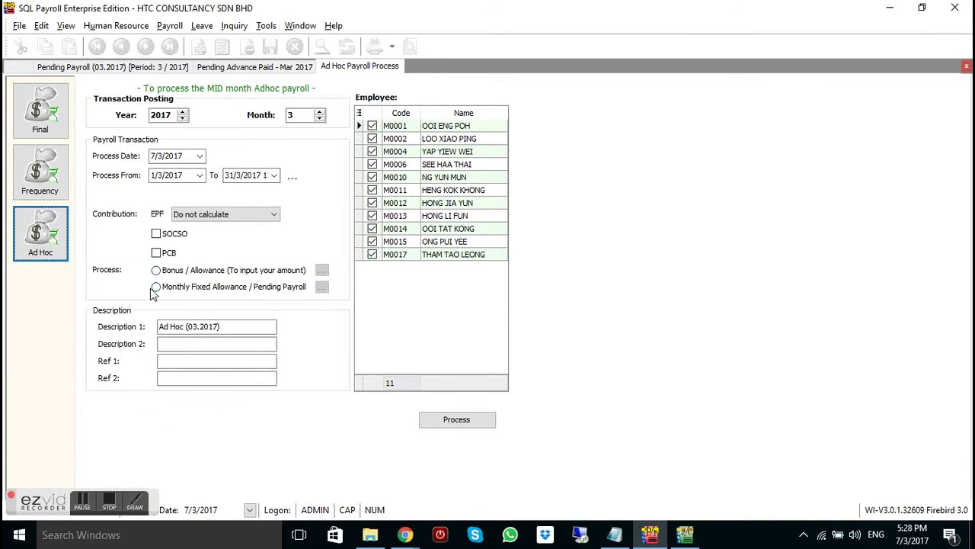
left_click(155, 288)
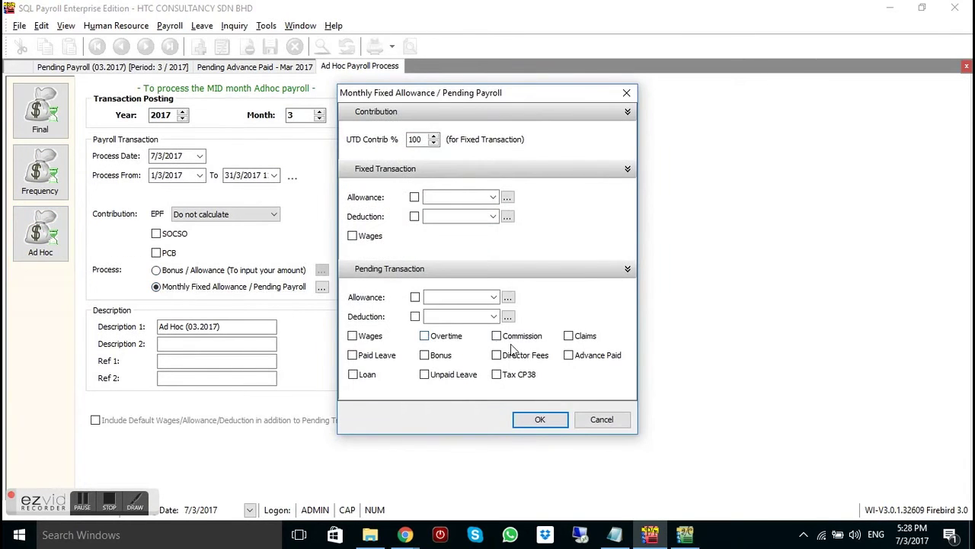
left_click(567, 356)
left_click(554, 419)
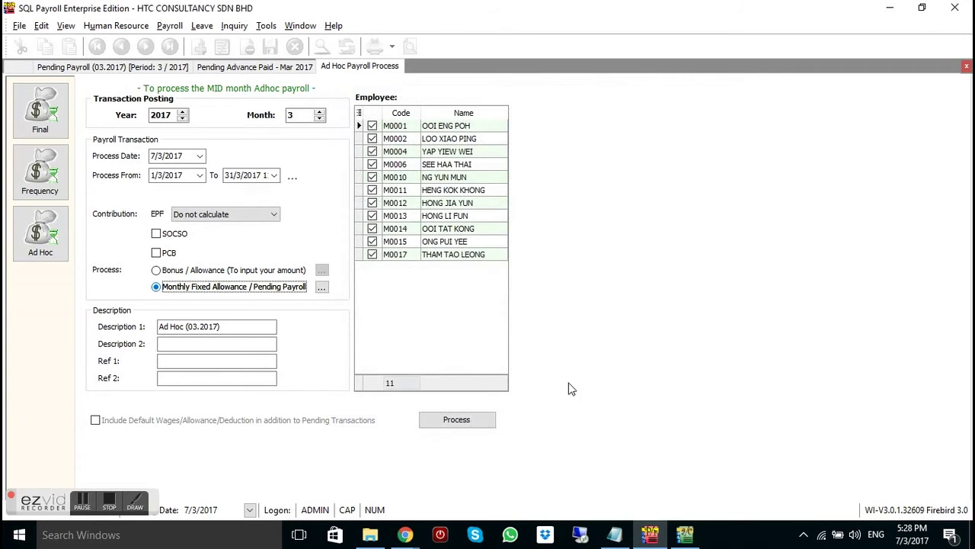
left_click(467, 423)
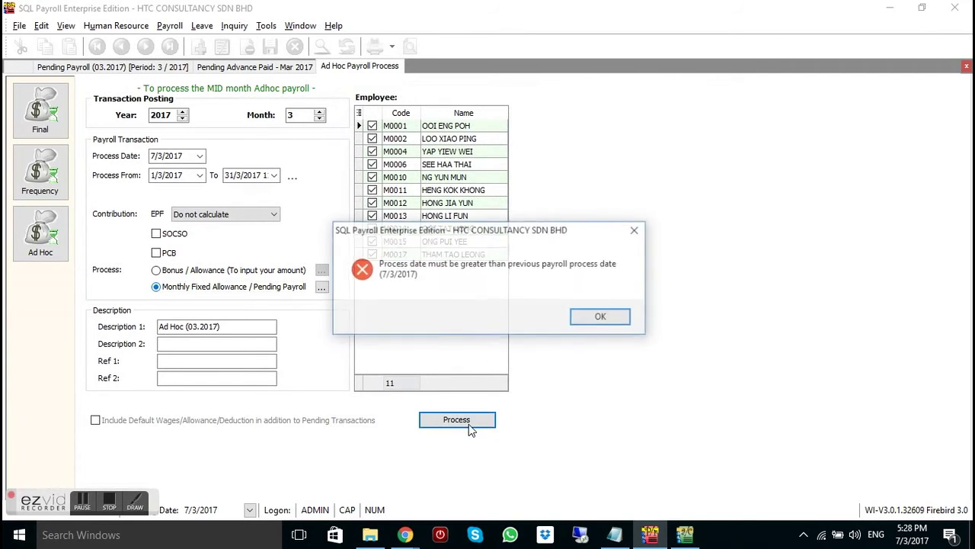
Set the process date to 15/3/2017, process, and save M0001's 400.00 ad hoc pay
left_click(604, 315)
left_click(198, 155)
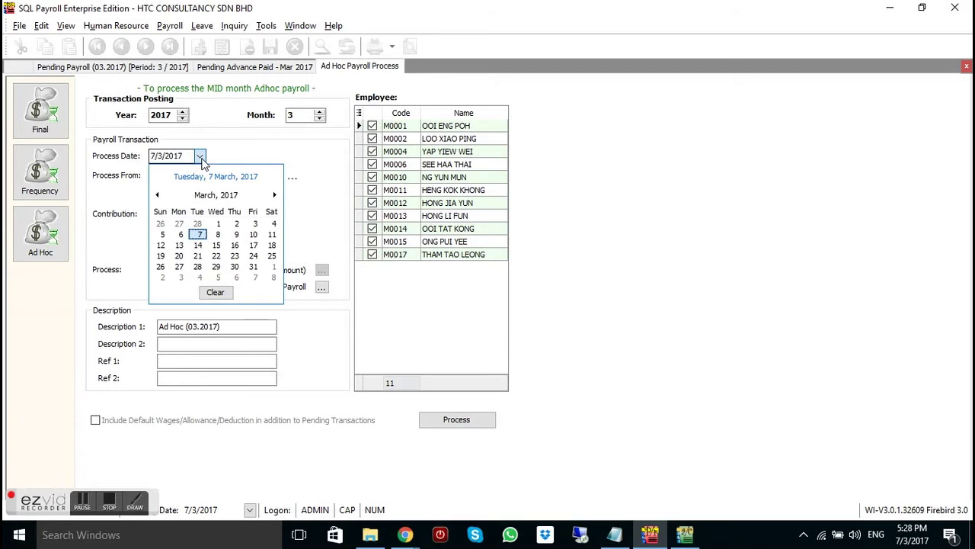
left_click(216, 245)
left_click(477, 418)
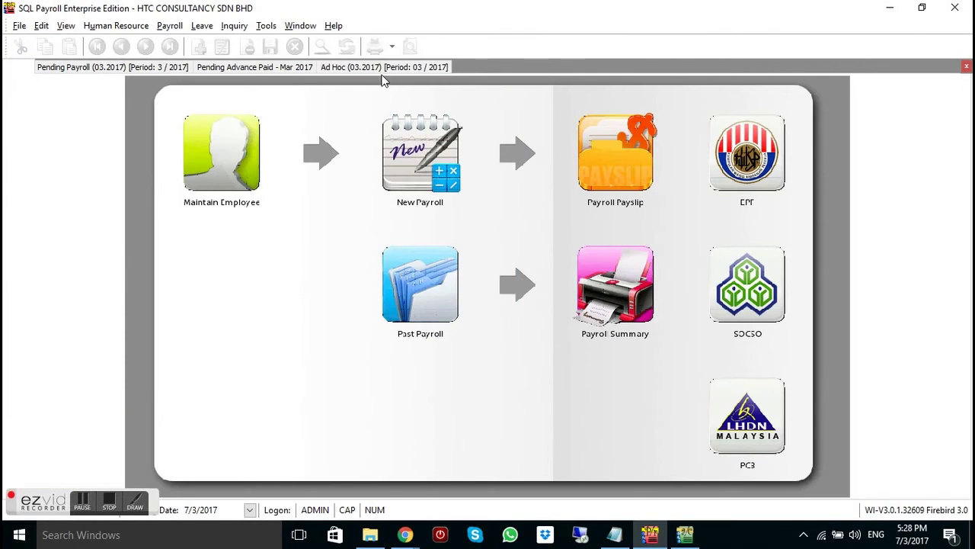
left_click(383, 67)
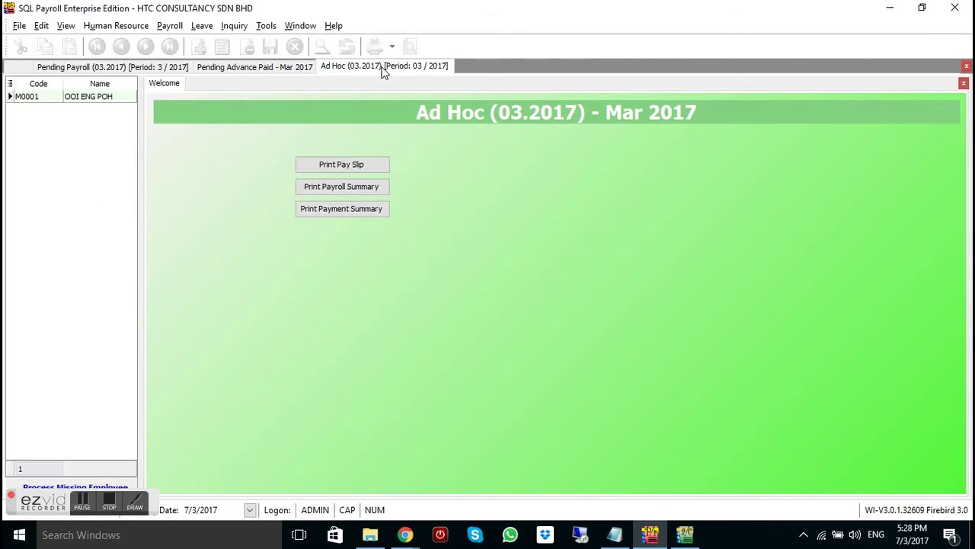
left_click(104, 97)
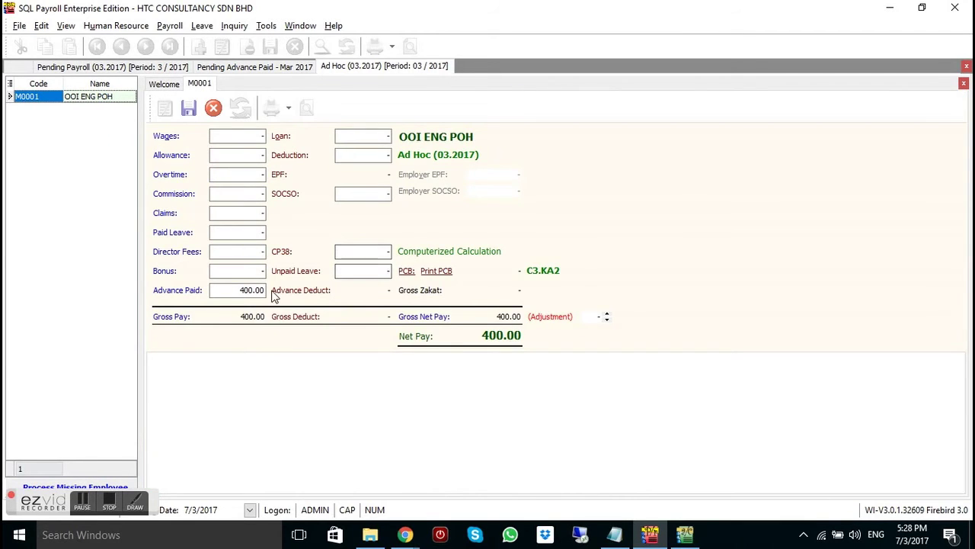
left_click(190, 111)
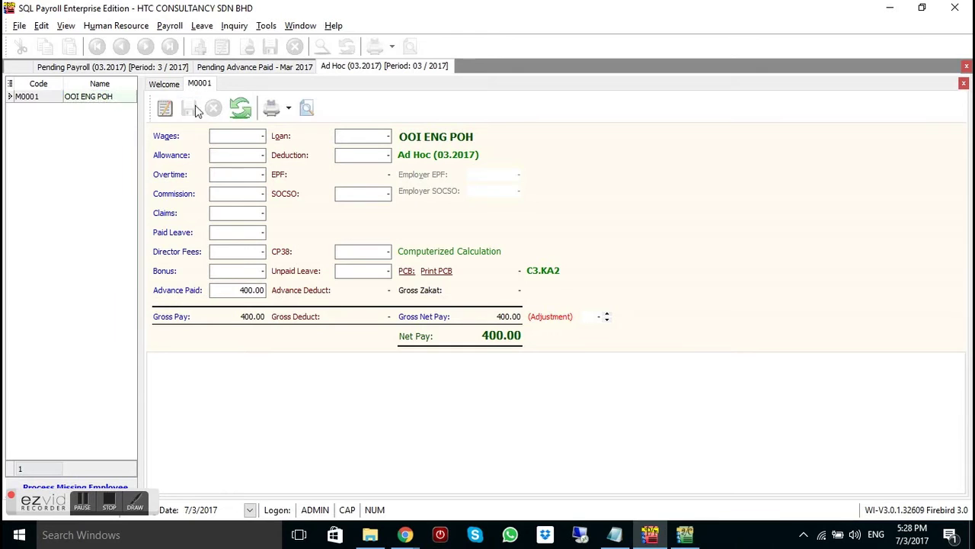
left_click(308, 109)
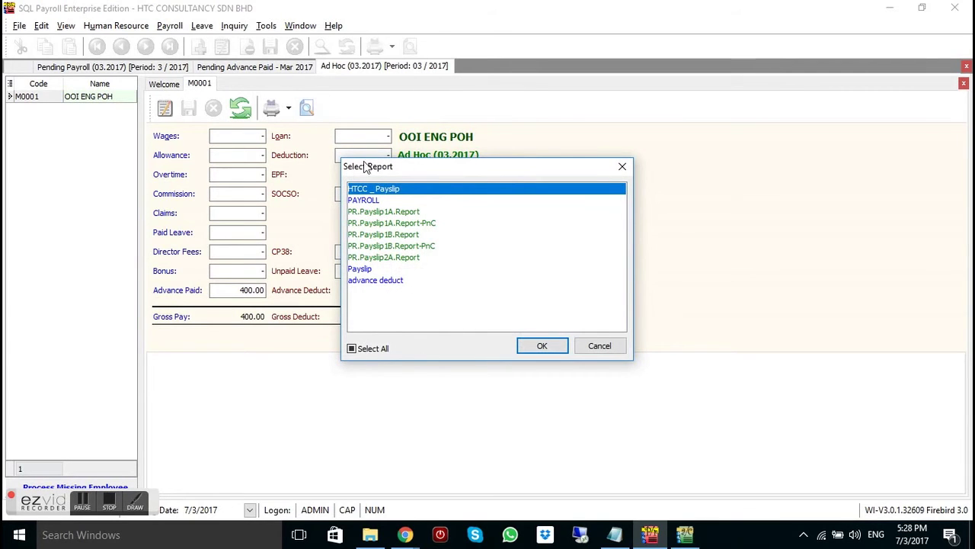
left_click(406, 252)
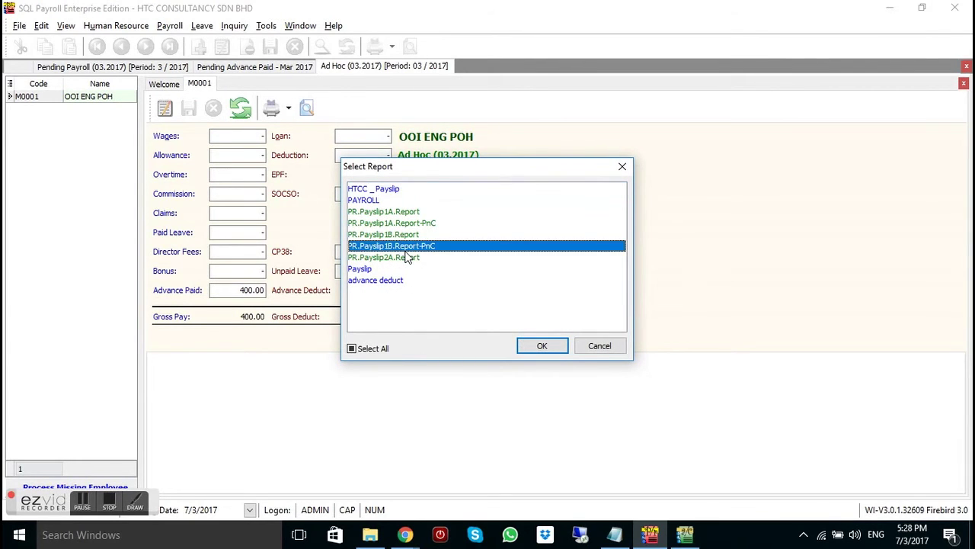
double_click(406, 257)
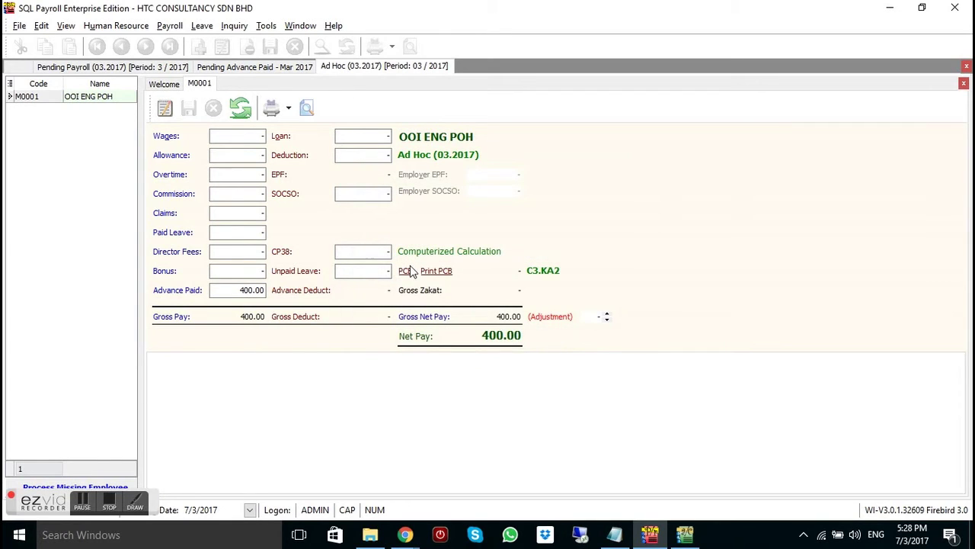
left_click(966, 67)
Show M0001's Advance Paid breakdown: one 15/3/2017 Advance Salary of 400.00
left_click(197, 291)
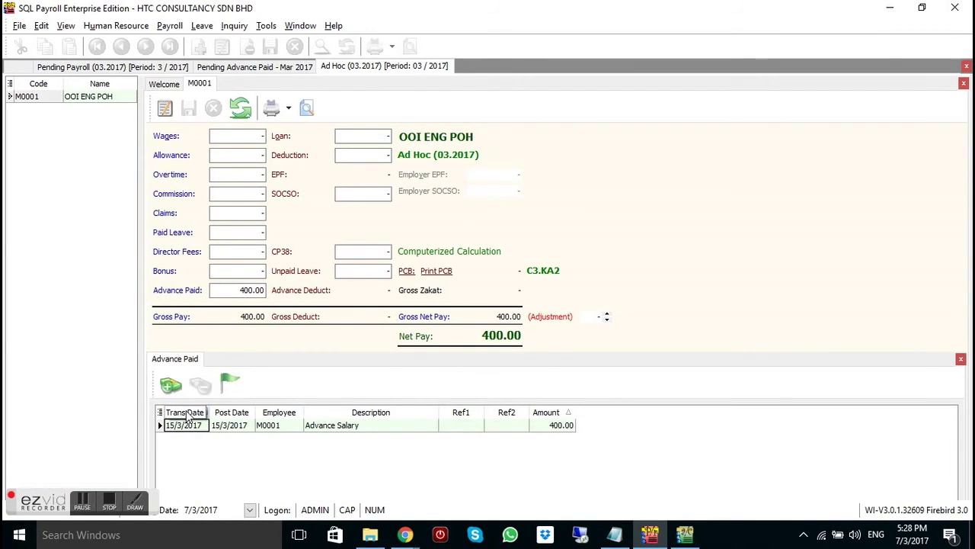
mouse_move(187, 415)
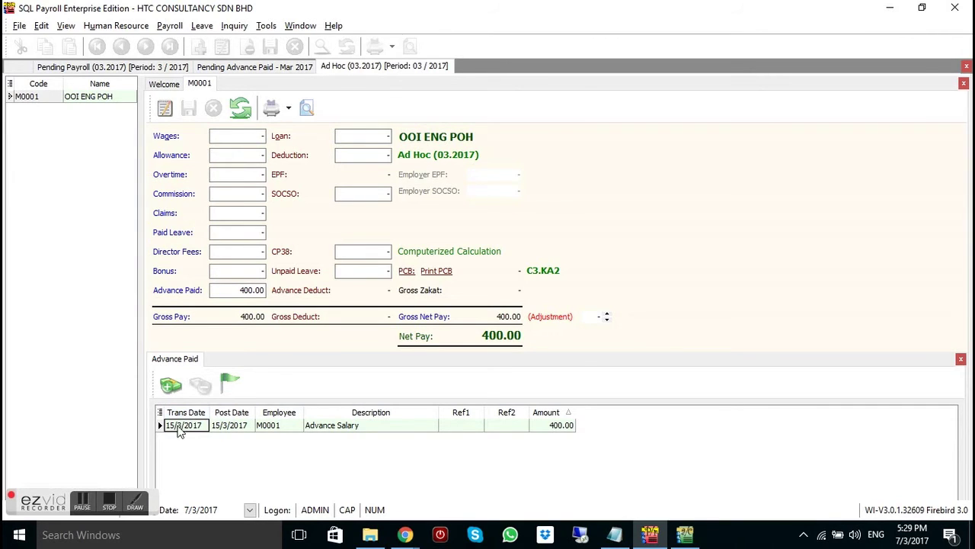
Close M0001's ad hoc pay, the ad hoc payroll, and the pending payroll lists
left_click(966, 67)
left_click(966, 67)
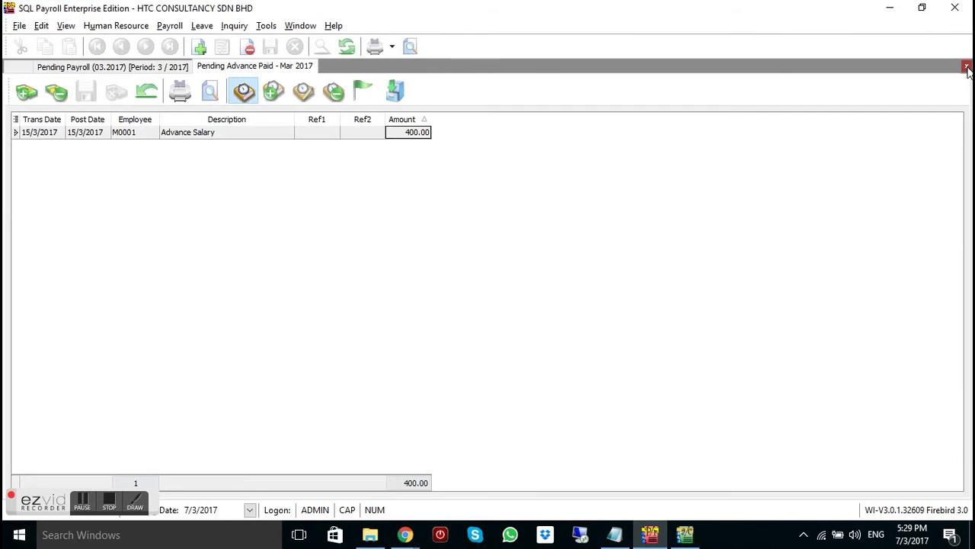
left_click(966, 67)
left_click(966, 67)
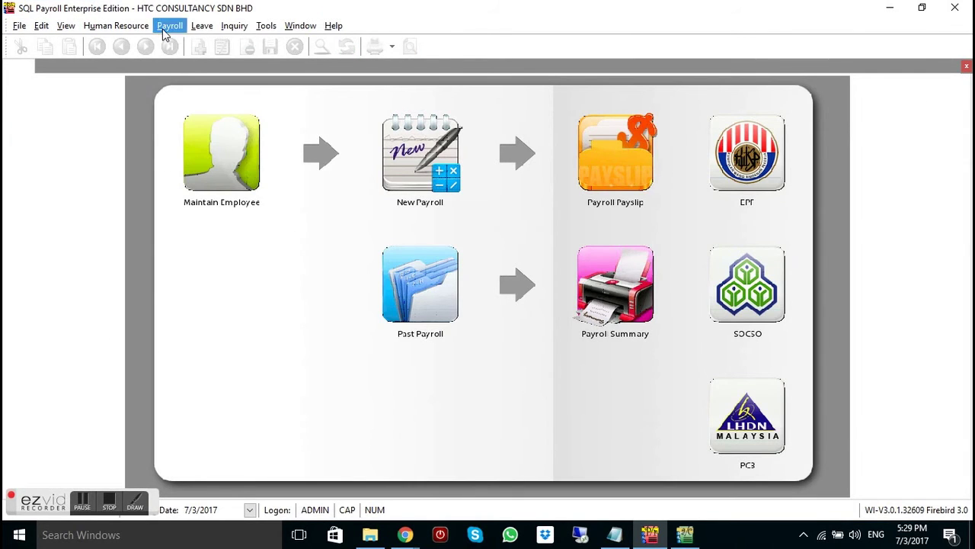
Process the final Month End (03.2017) payroll and open M0001's pay record
left_click(169, 26)
left_click(174, 39)
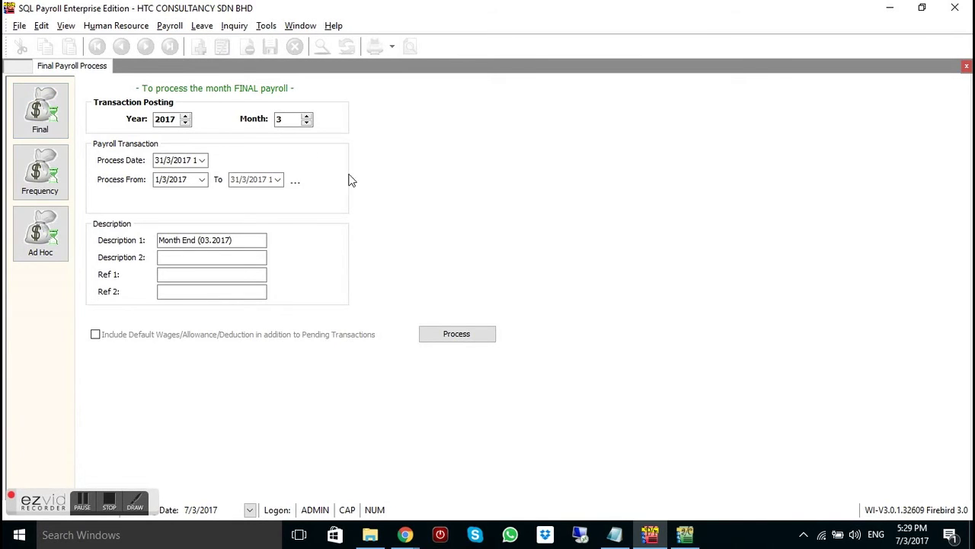
left_click(465, 339)
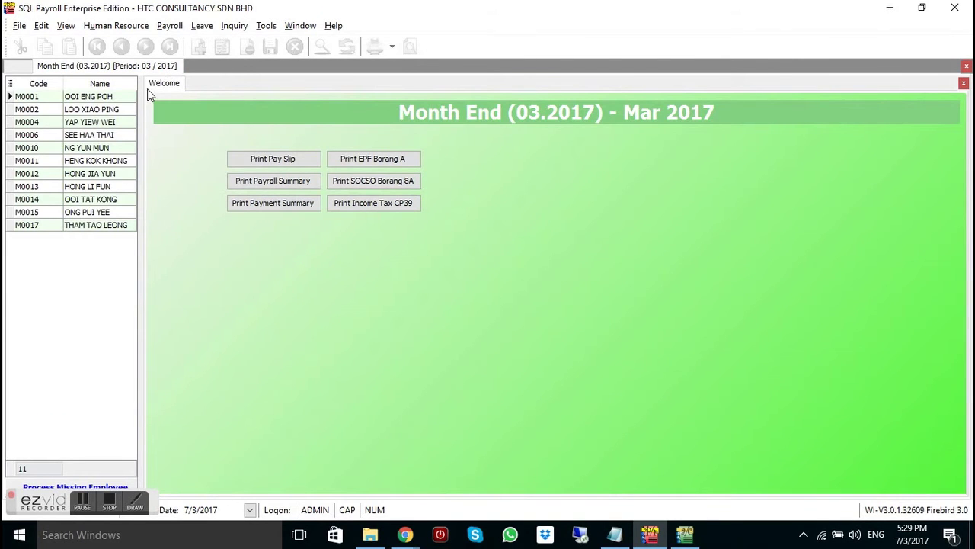
left_click(130, 96)
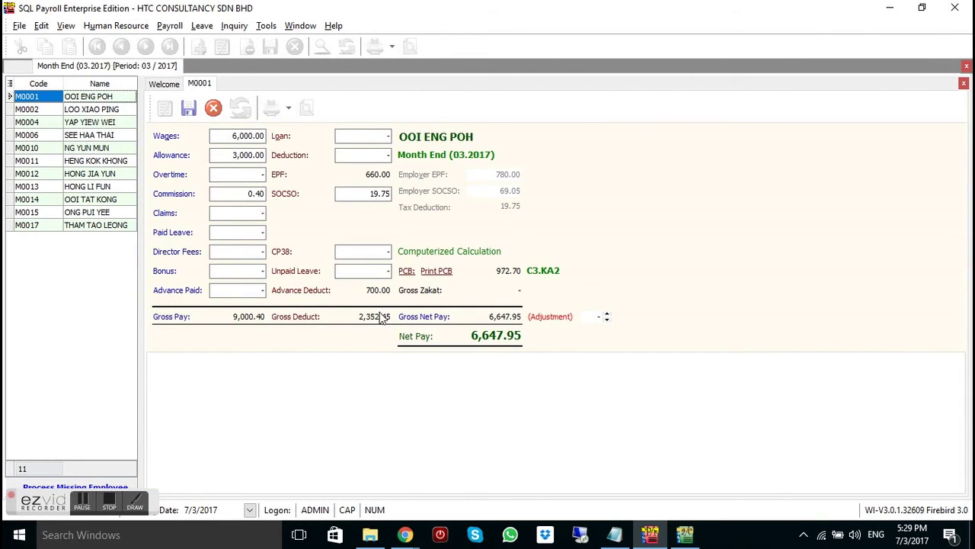
Show M0001's Advance Deduct breakdown: 300.00 (7/3/2017) and 400.00 (15/3/2017), totalling 700.00
left_click(318, 290)
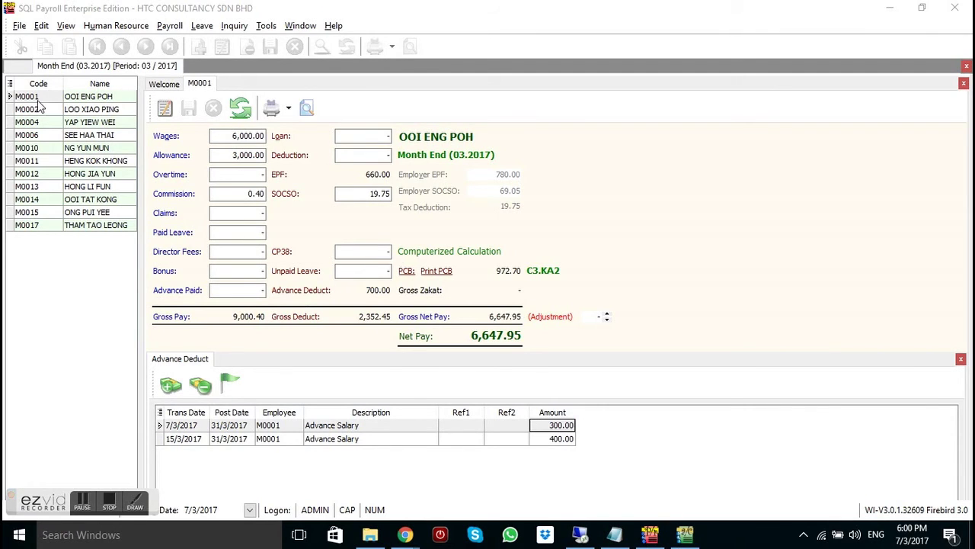
Open the payroll list and delete the Month End (03.2017) payroll, authorising with the admin password
right_click(80, 101)
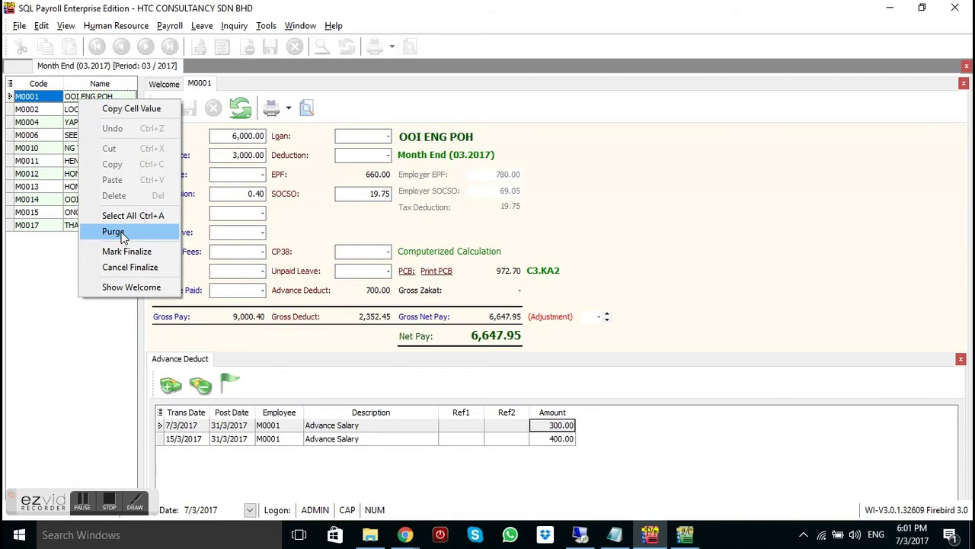
left_click(173, 27)
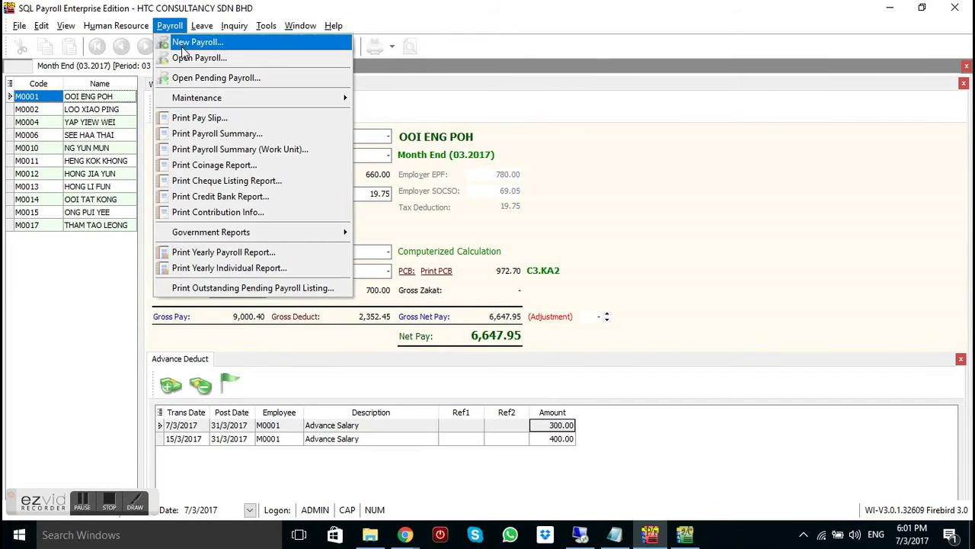
left_click(185, 58)
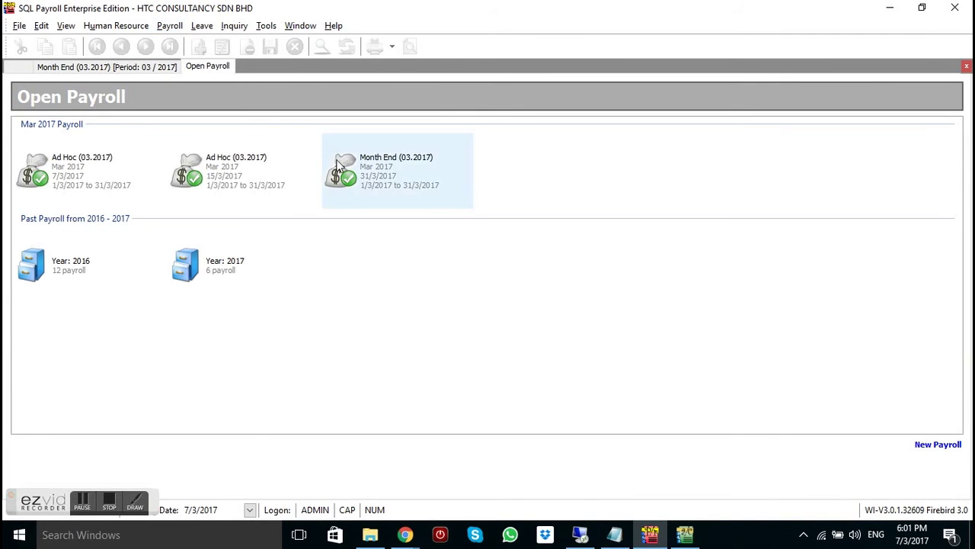
right_click(382, 183)
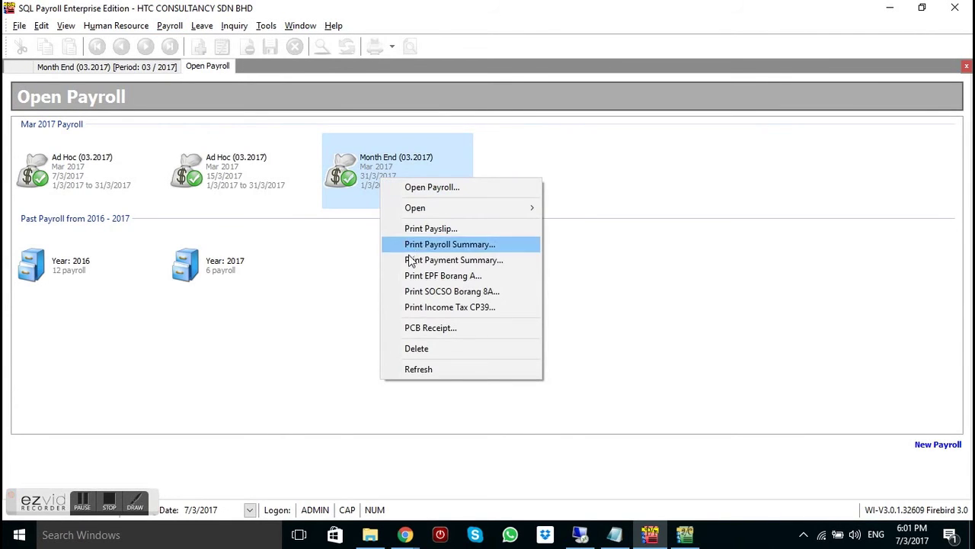
left_click(421, 348)
left_click(525, 290)
type("admin")
key("Return")
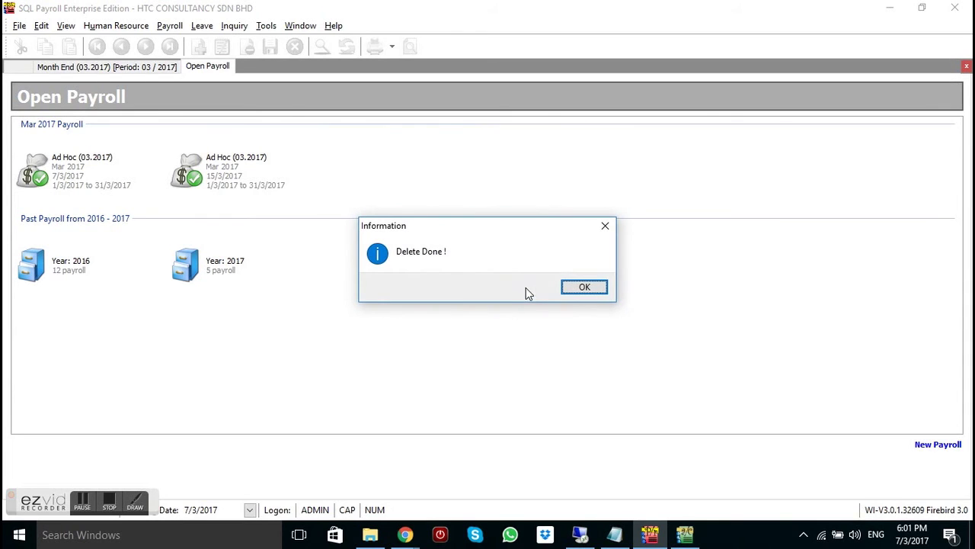
left_click(584, 288)
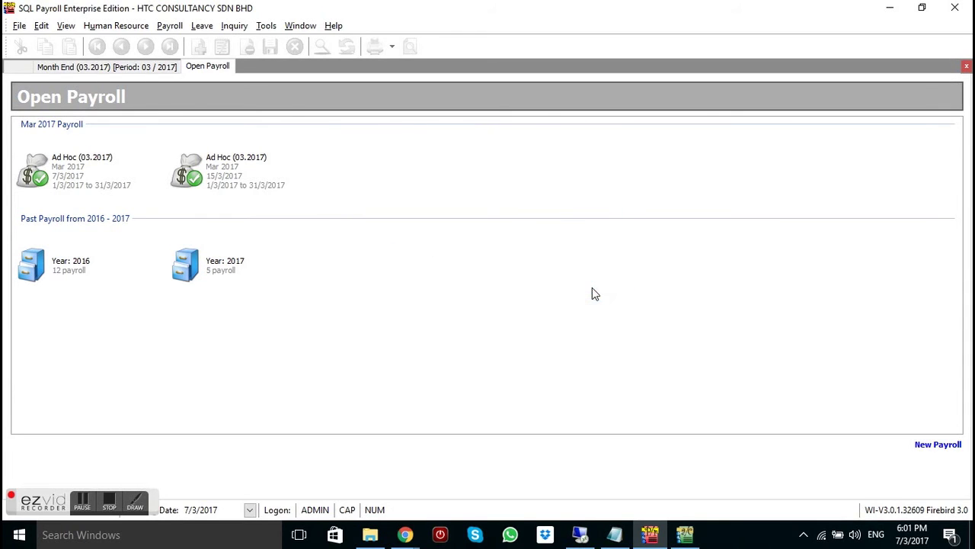
Delete the second Ad Hoc (03.2017) payroll, authorising with the admin password
right_click(270, 178)
left_click(308, 301)
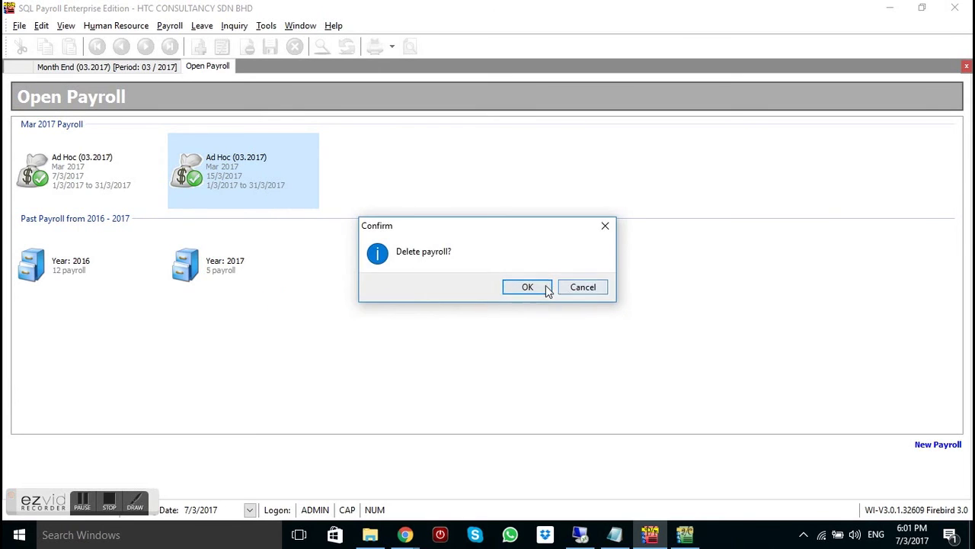
left_click(545, 288)
type("admin")
key("Return")
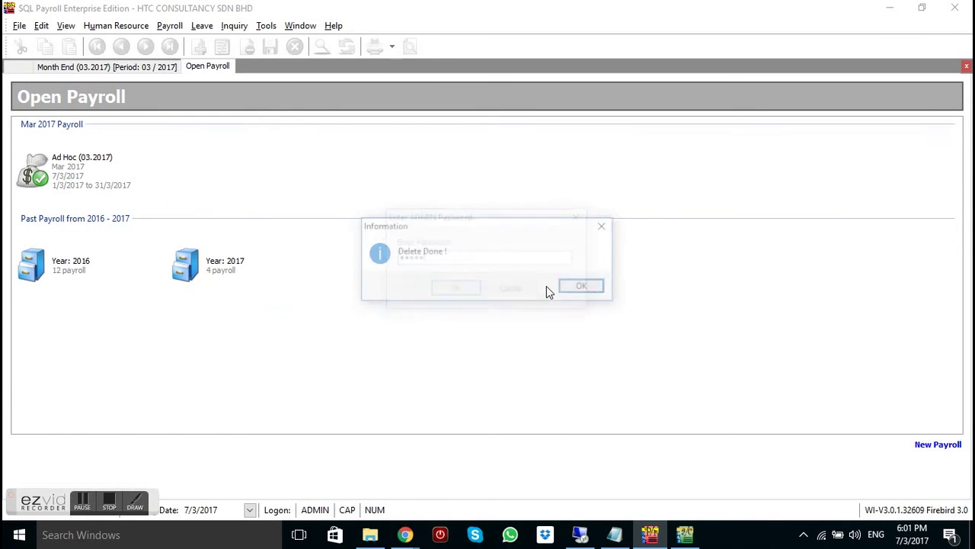
left_click(585, 288)
Delete the remaining Ad Hoc (03.2017) payroll, authorising with the admin password
right_click(46, 164)
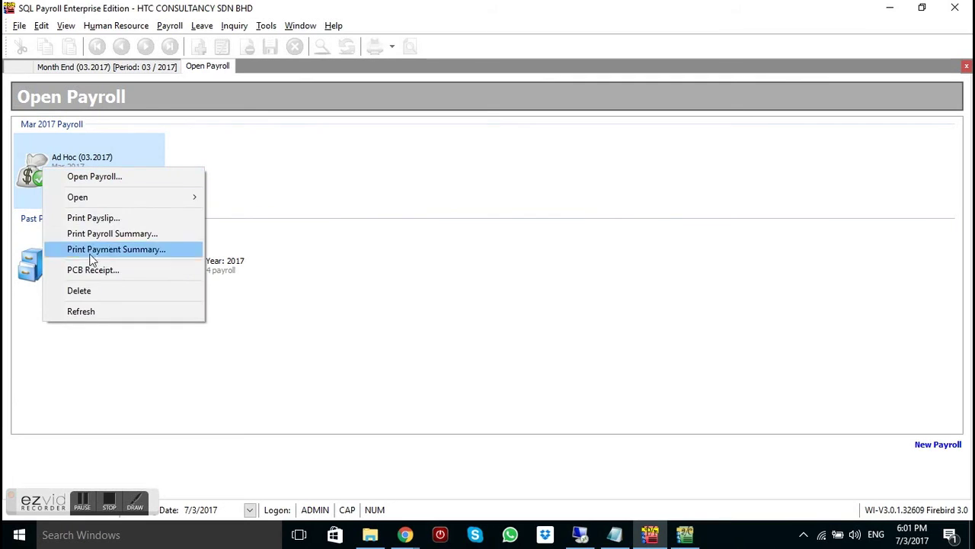
left_click(108, 291)
left_click(518, 287)
type("admin")
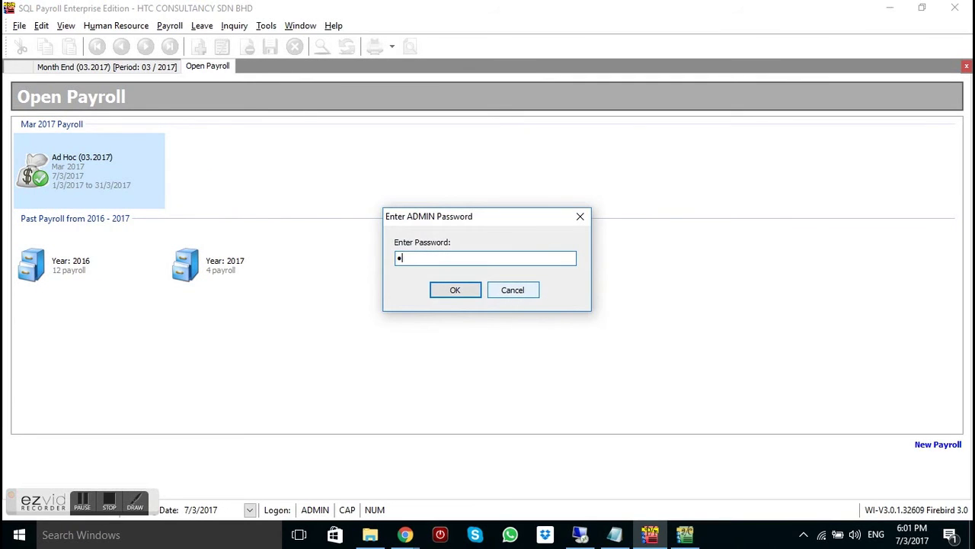
key("Return")
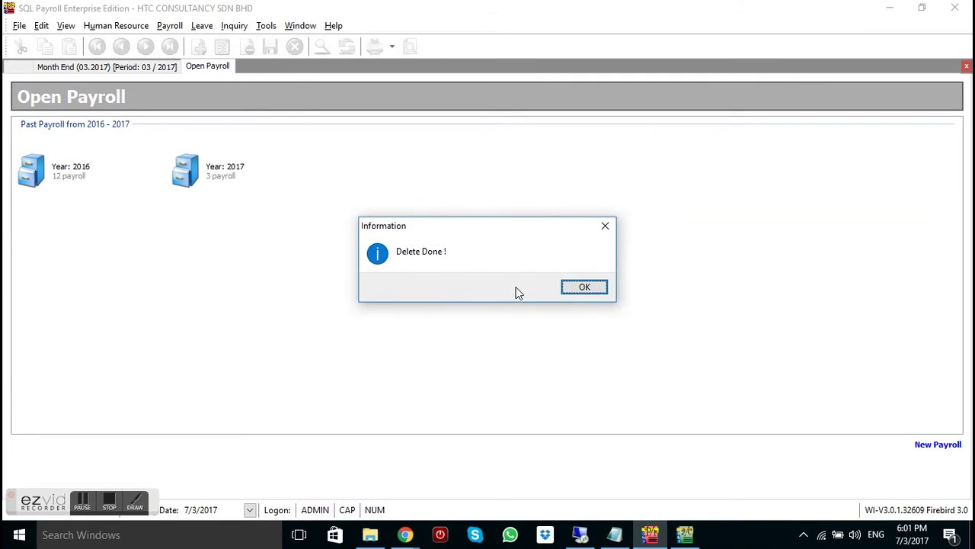
left_click(579, 287)
left_click(168, 25)
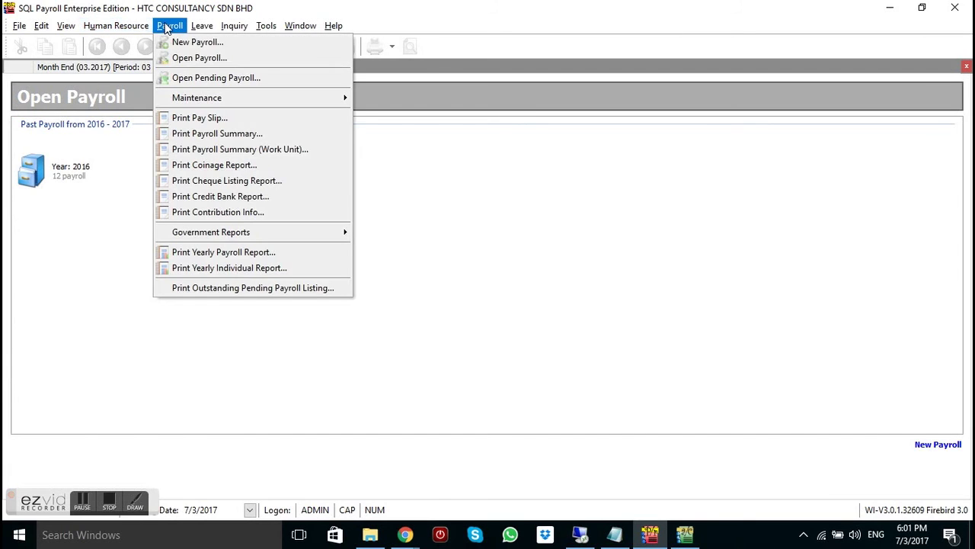
Edit M0001's pending March 2017 Advance Paid entries to 400.00 and 500.00 and save
left_click(188, 78)
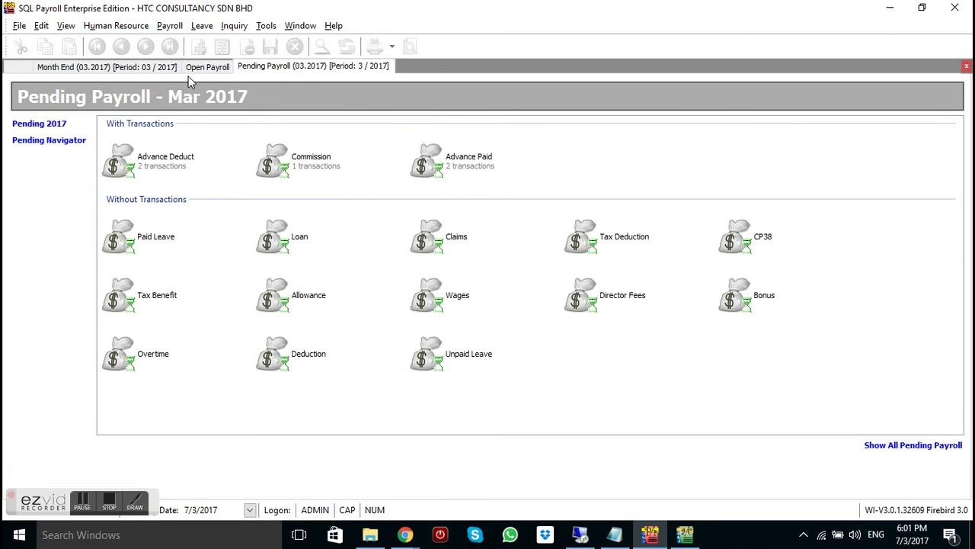
left_click(463, 168)
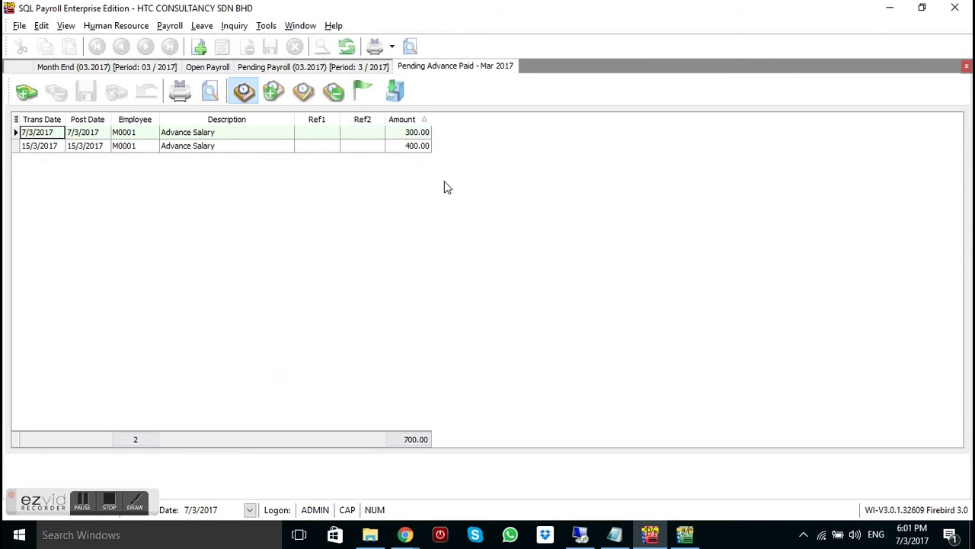
left_click(407, 132)
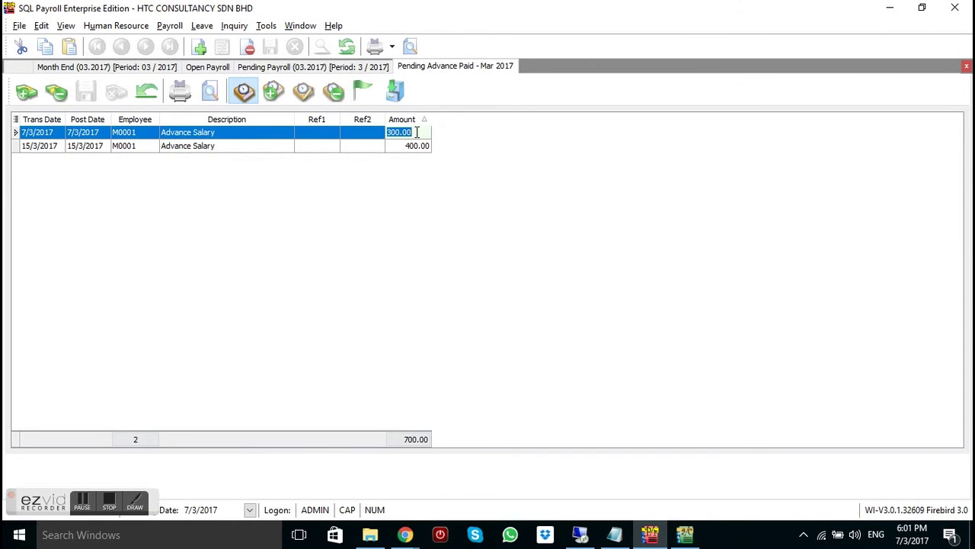
type("400")
left_click(418, 146)
type("500")
key("Return")
left_click(86, 93)
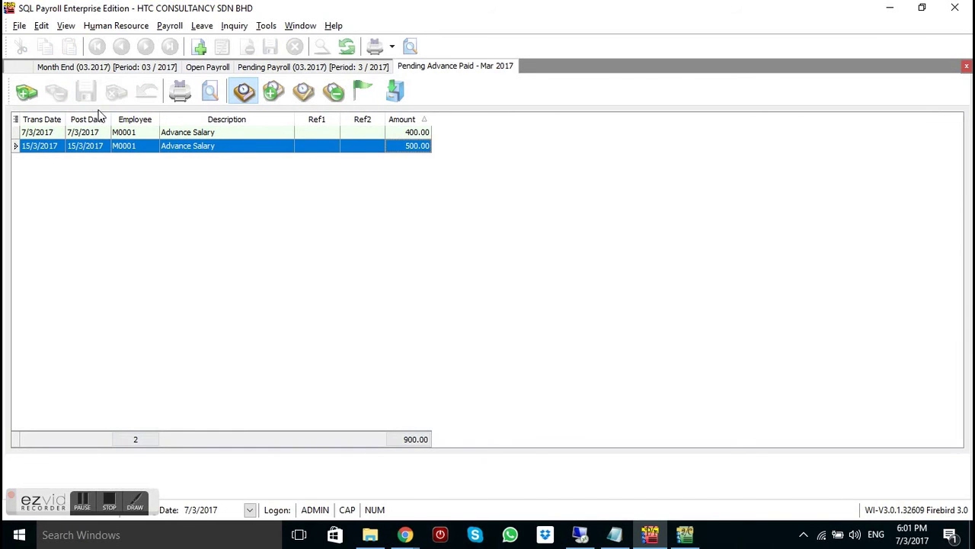
left_click(171, 28)
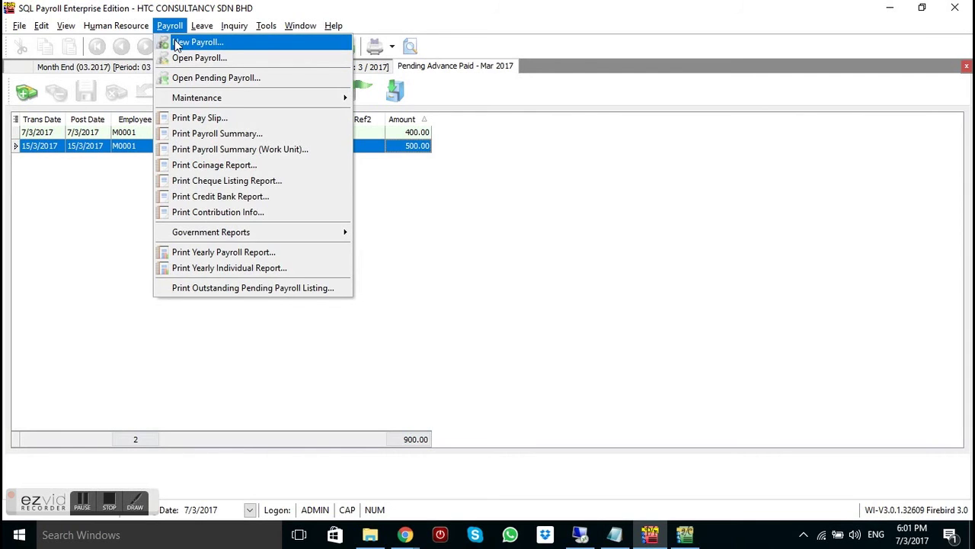
Process a new Ad Hoc payroll that includes the pending Advance Paid transactions
left_click(176, 44)
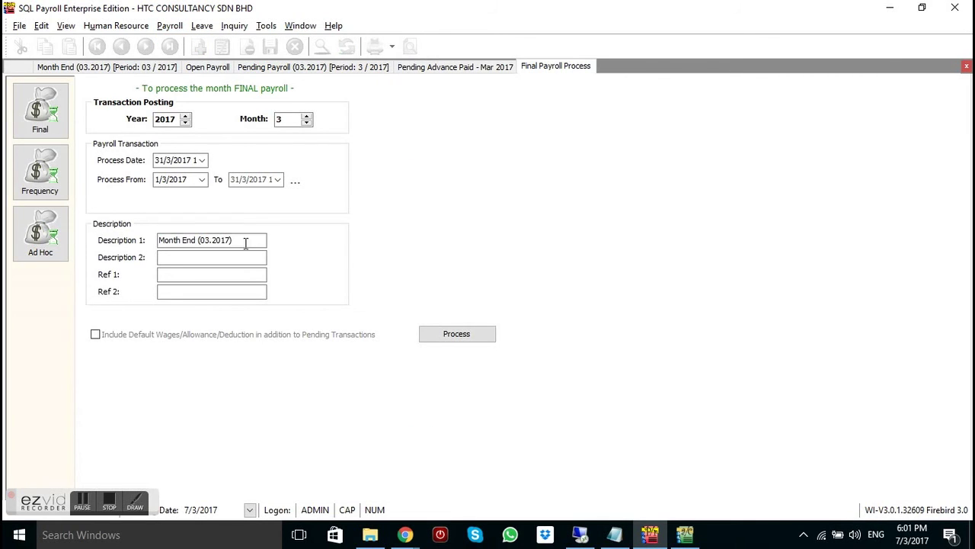
left_click(43, 245)
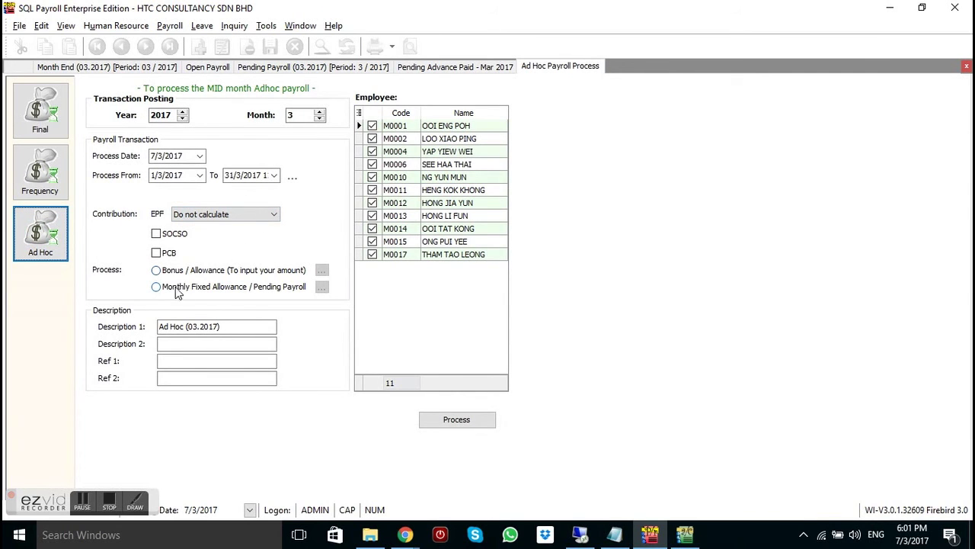
left_click(162, 290)
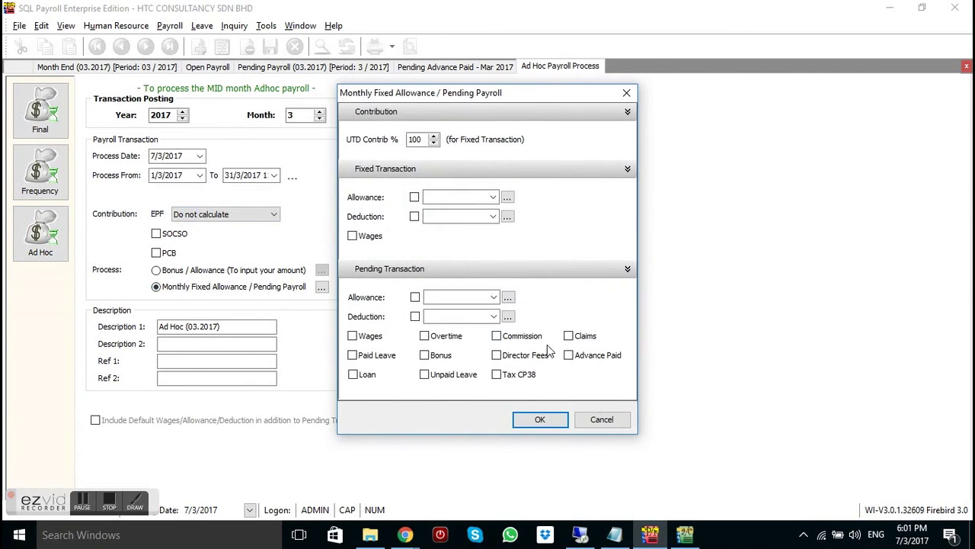
left_click(569, 355)
left_click(541, 419)
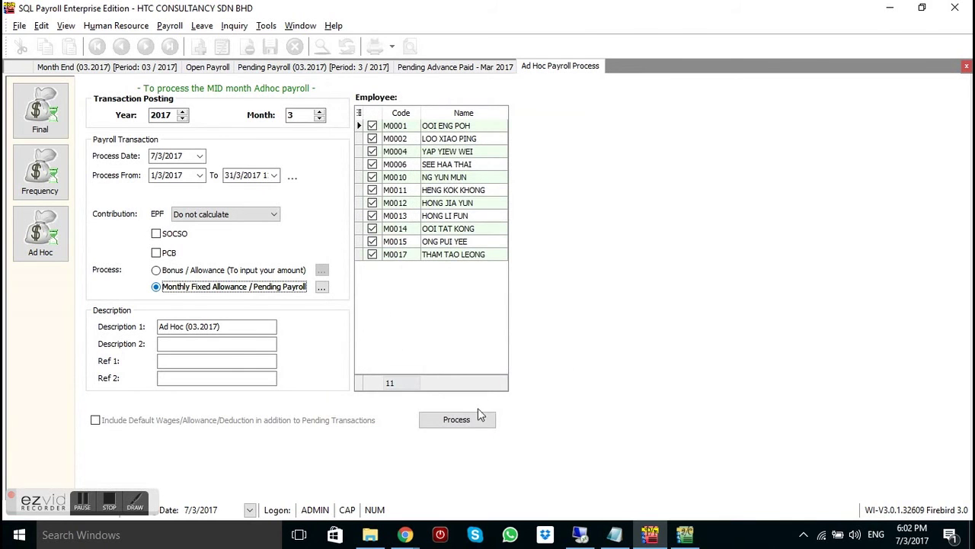
left_click(474, 419)
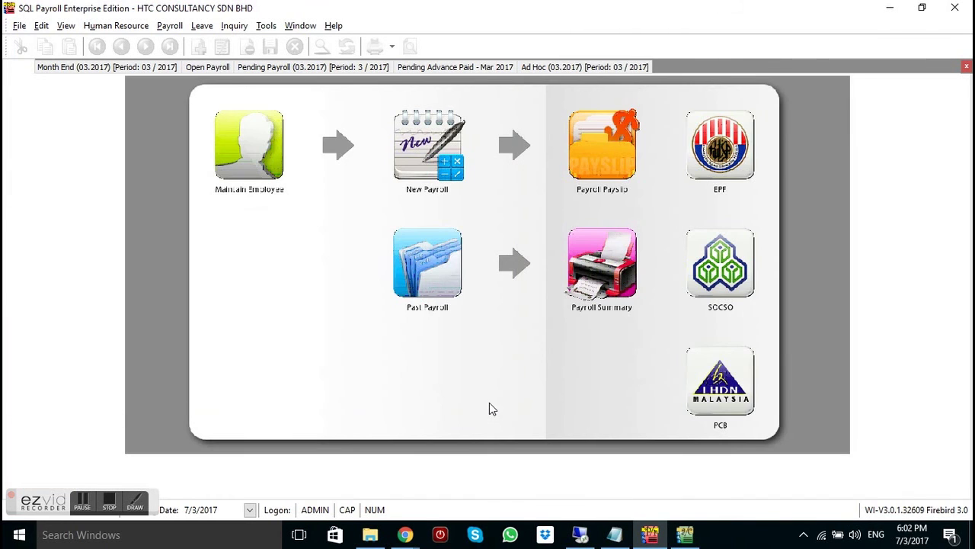
Review M0001's 900.00 Advance Paid and Net Pay in the Ad Hoc (03.2017) payroll
left_click(575, 67)
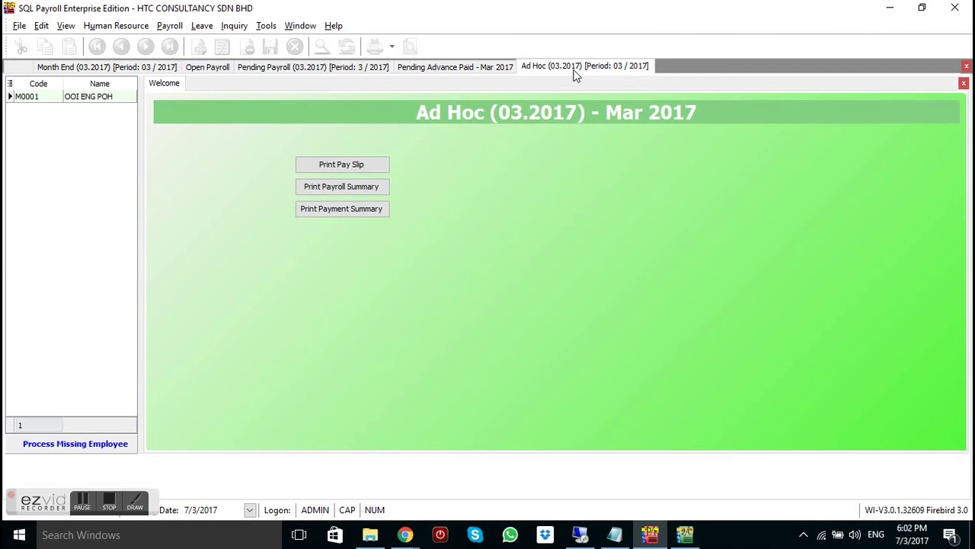
left_click(99, 96)
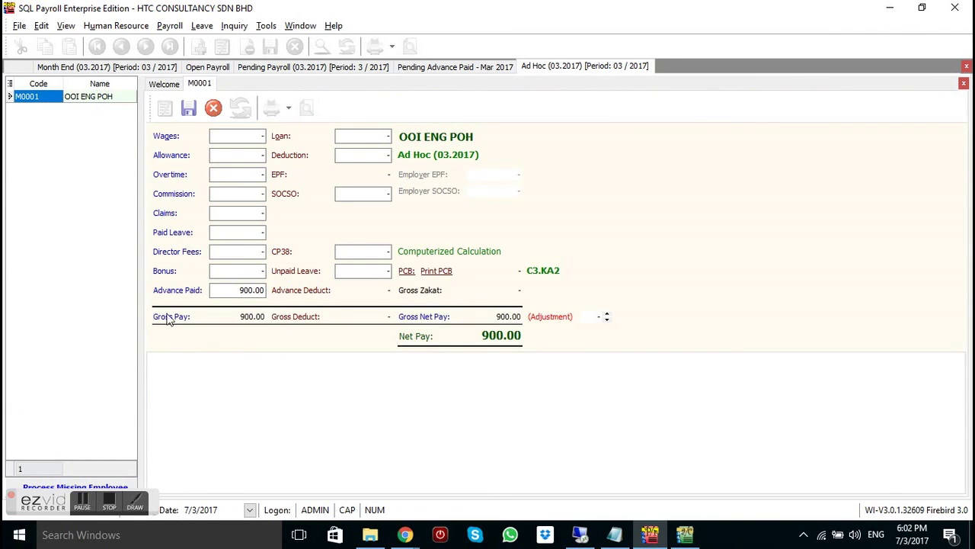
left_click(169, 26)
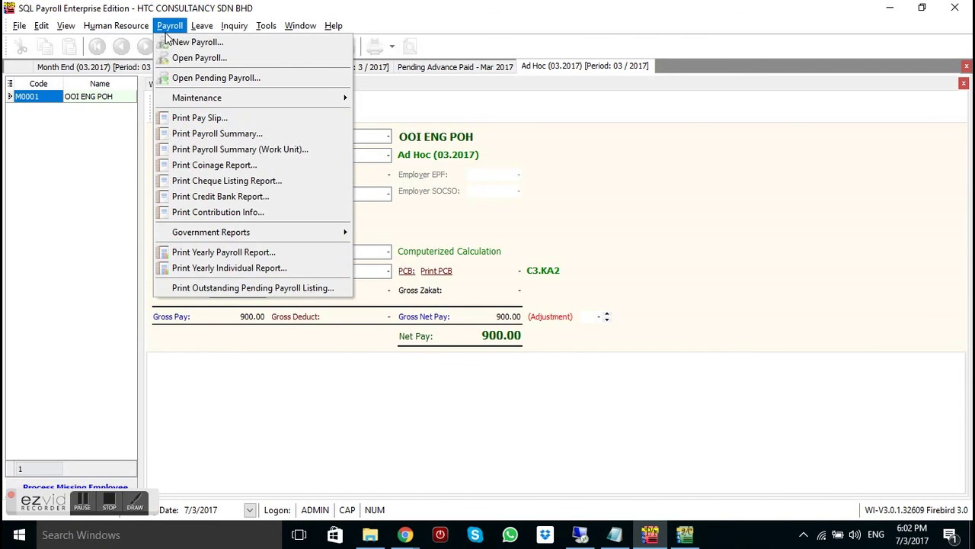
Process the Month End (03.2017) final payroll, confirm M0001's 900.00 Advance Deduct, and check for missing employees
left_click(171, 39)
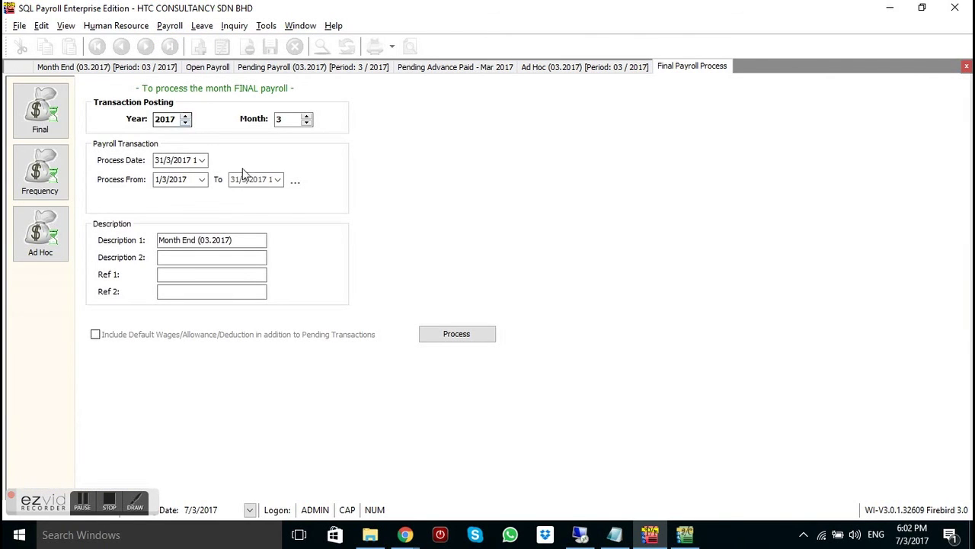
left_click(466, 332)
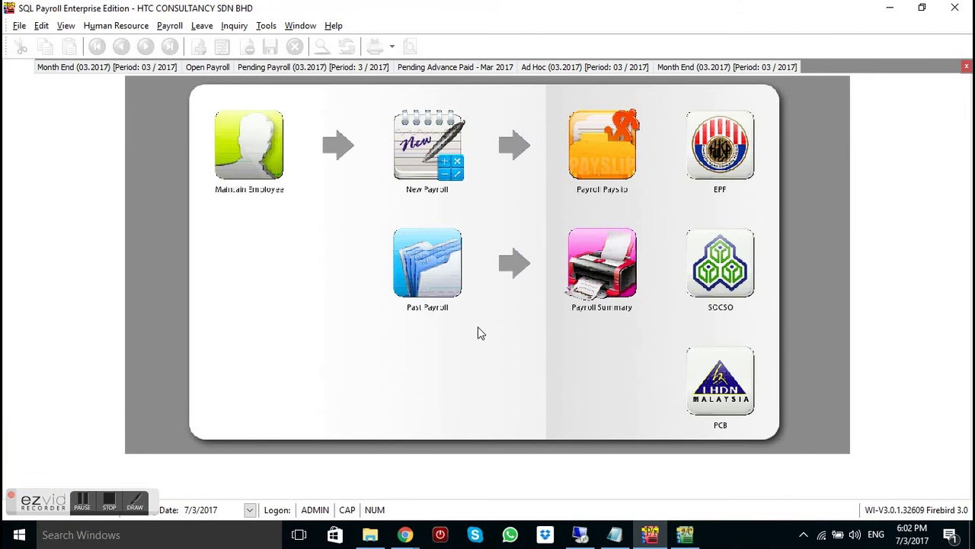
left_click(690, 67)
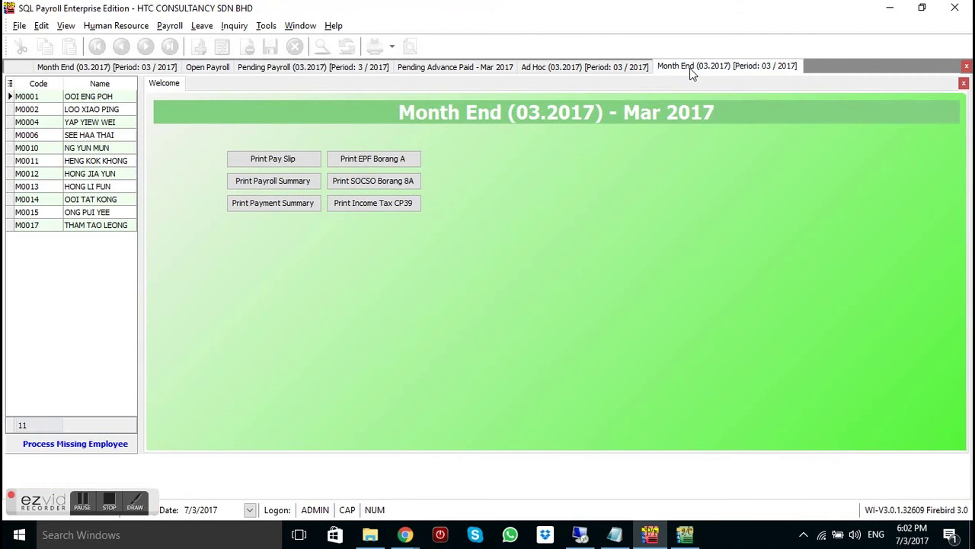
left_click(66, 97)
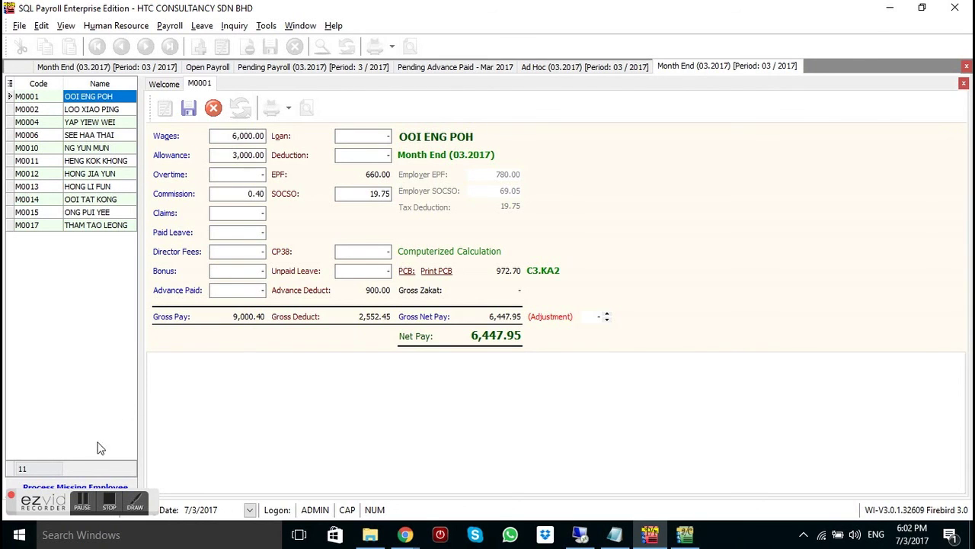
left_click(67, 488)
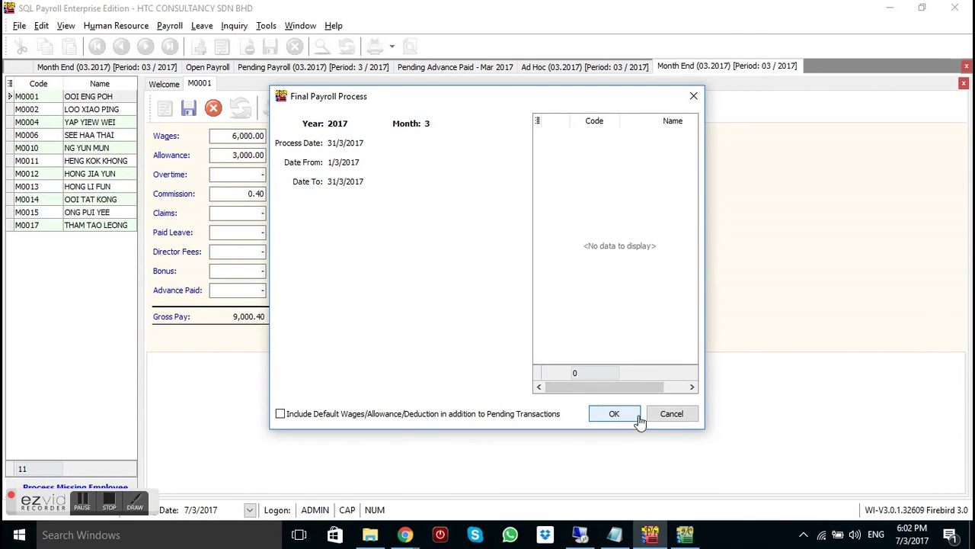
left_click(672, 419)
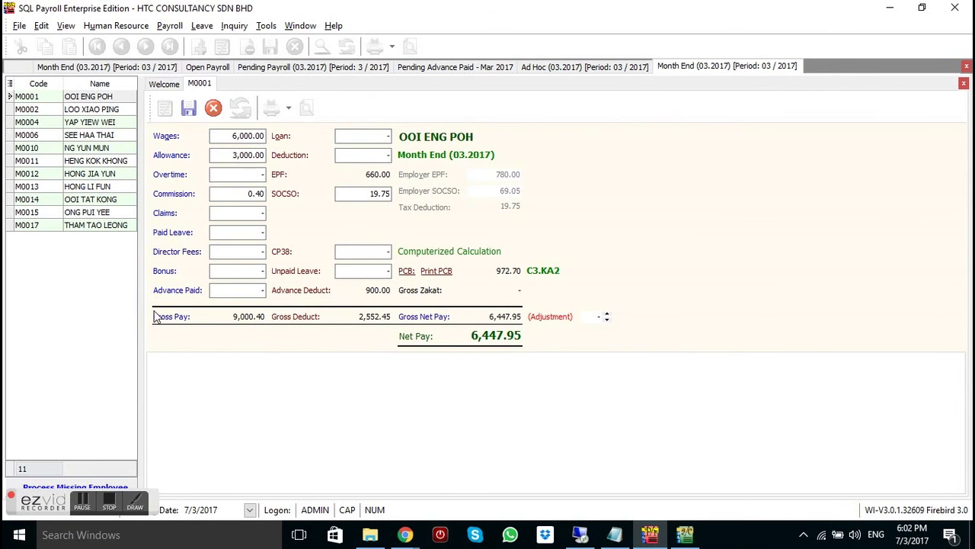